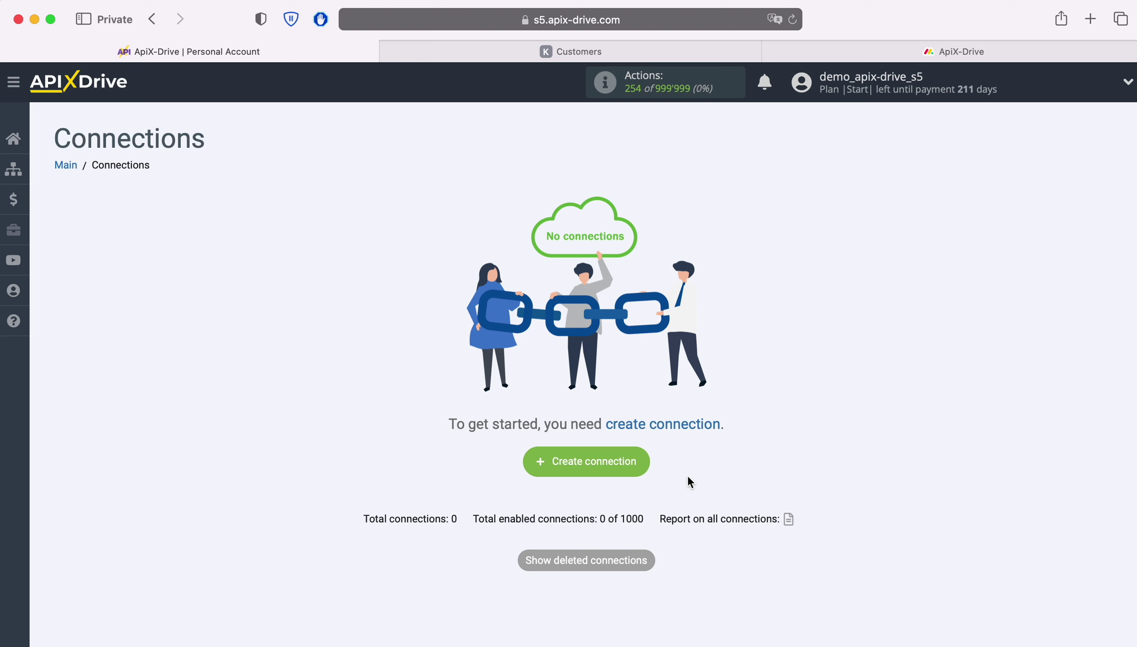
Step: Start a new connection with KeyCRM as the source and Get CUSTOMERS (new) as its action
left_click(646, 466)
left_click(521, 329)
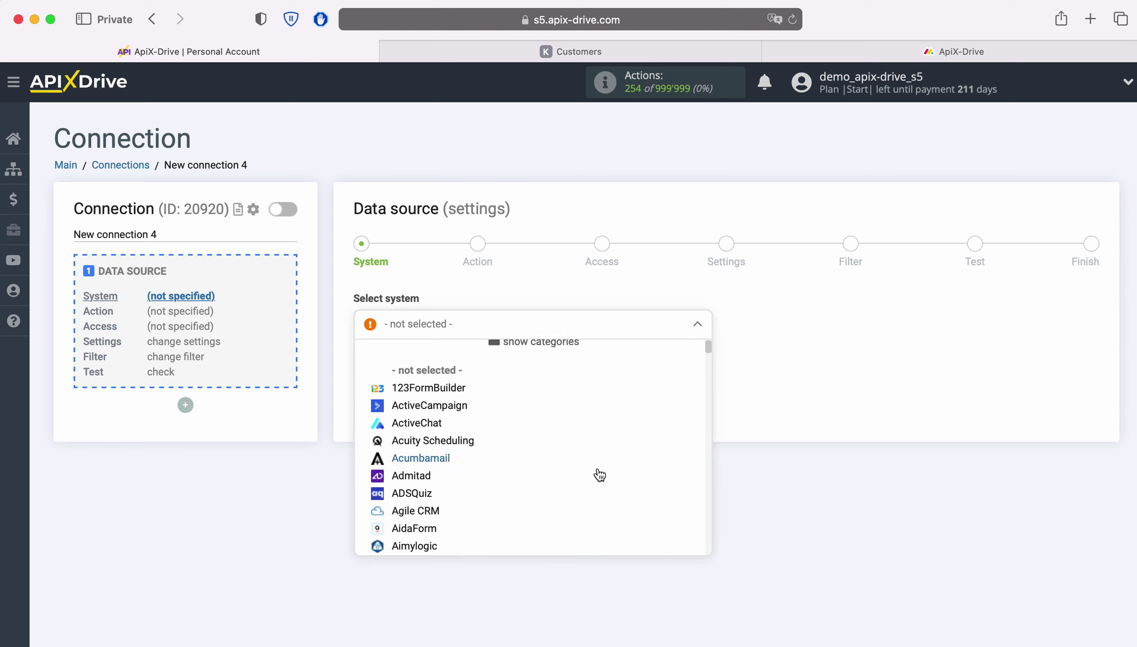
scroll(599, 475, "down", 15)
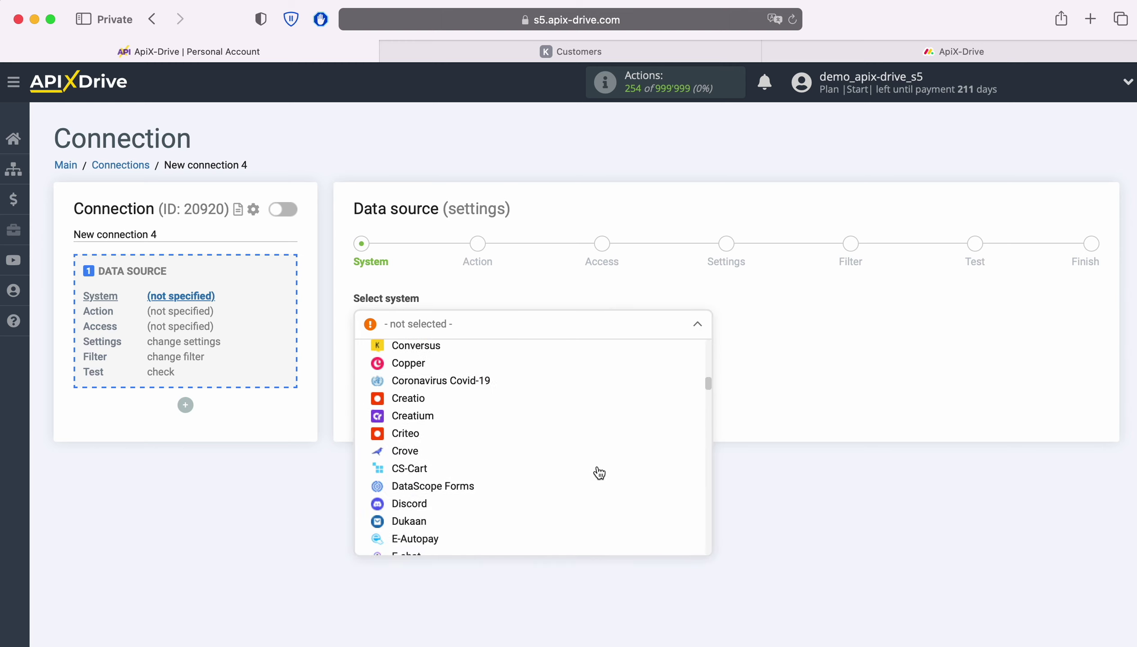
scroll(599, 473, "down", 15)
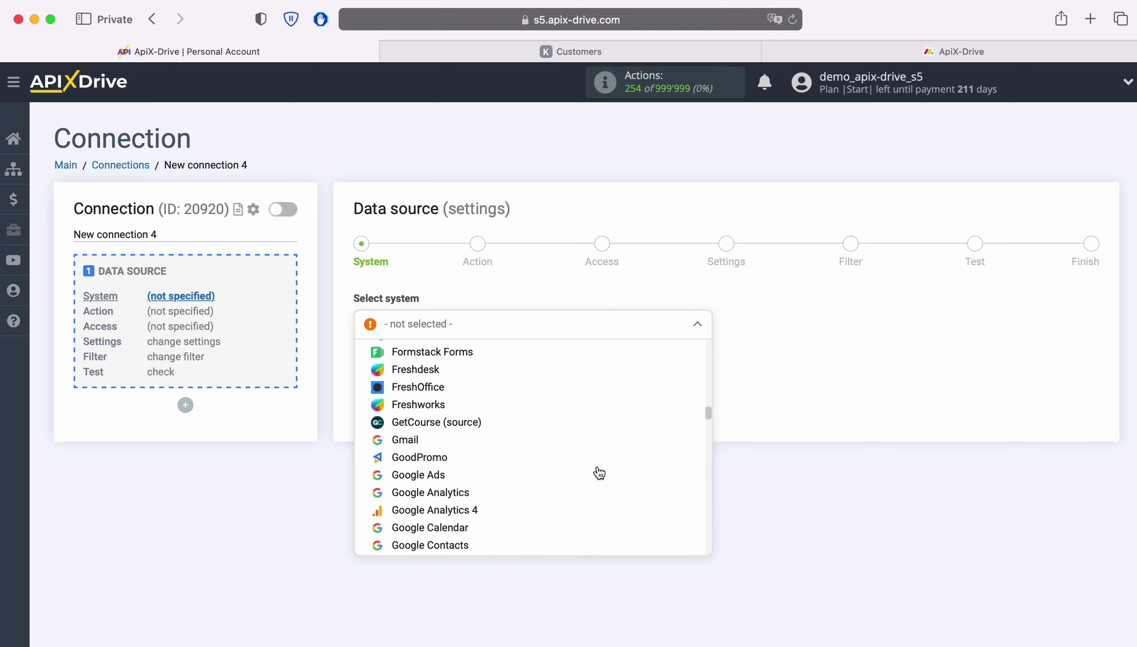
scroll(599, 473, "down", 15)
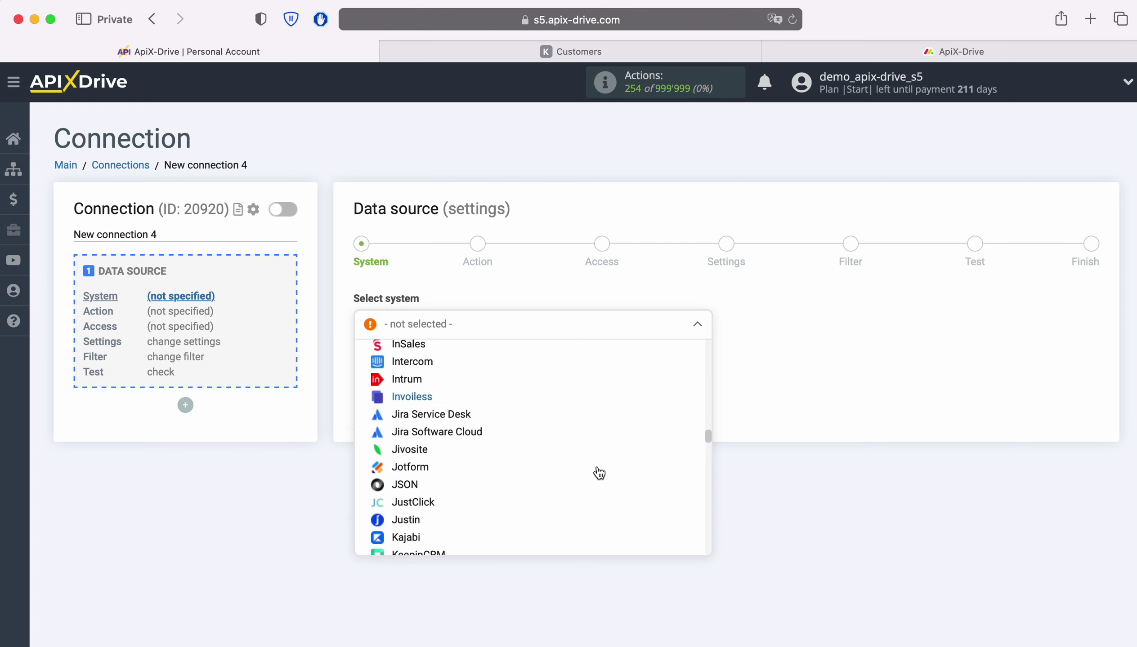
scroll(596, 474, "down", 5)
left_click(413, 459)
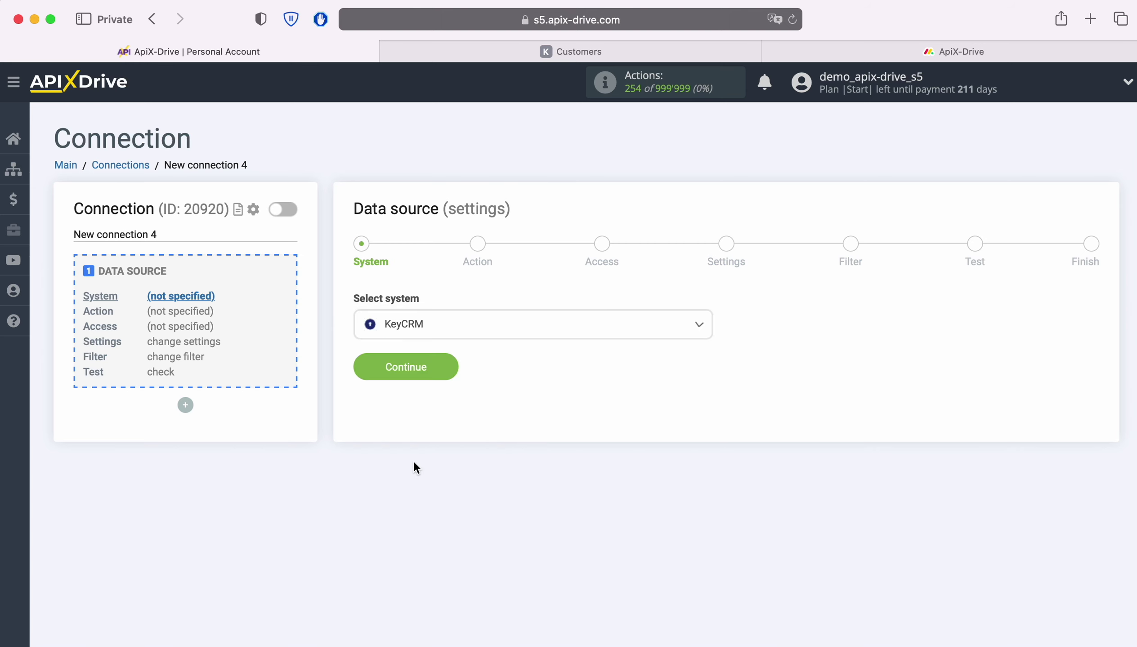
left_click(446, 377)
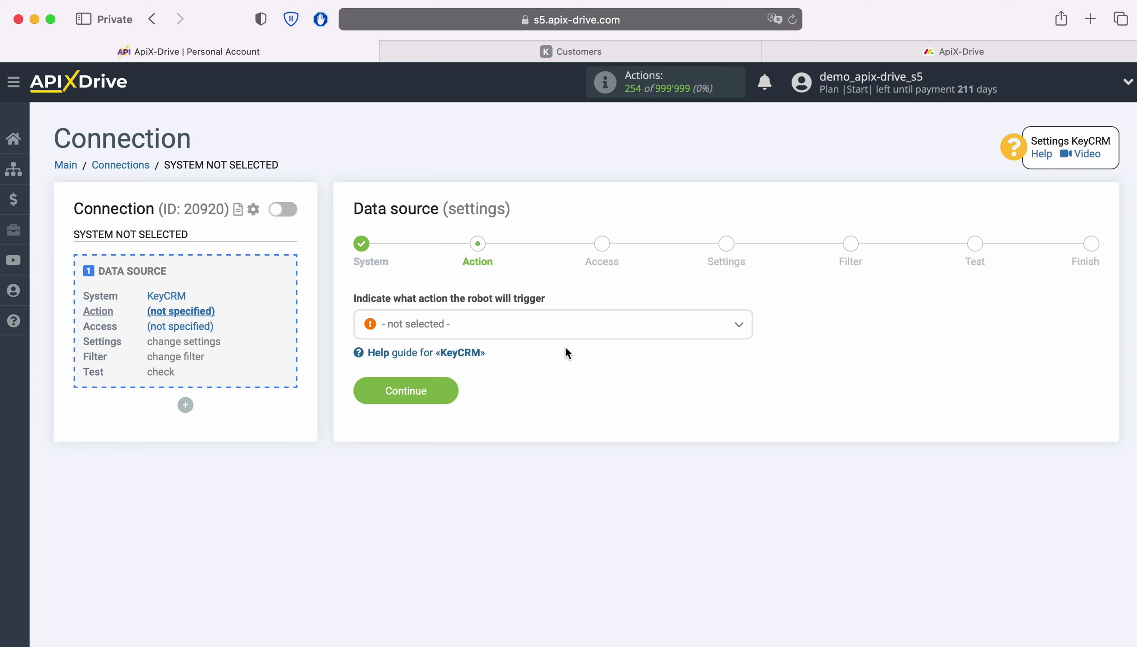
left_click(572, 329)
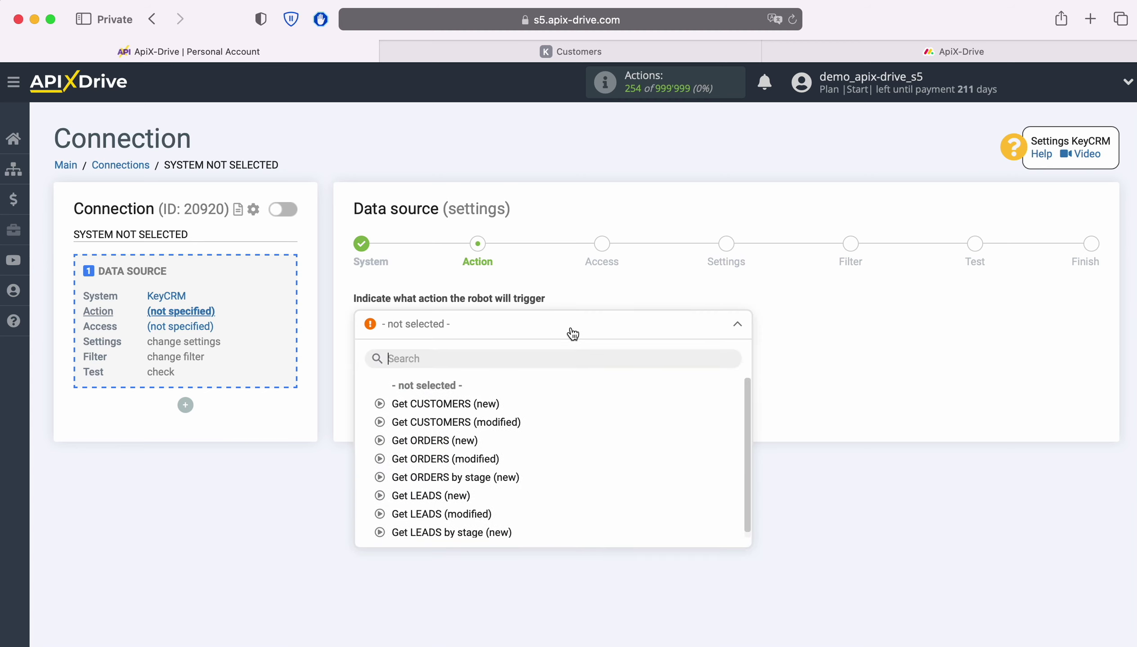
left_click(454, 405)
Step: Advance to the Access step and open the KeyCRM account connection form
left_click(452, 391)
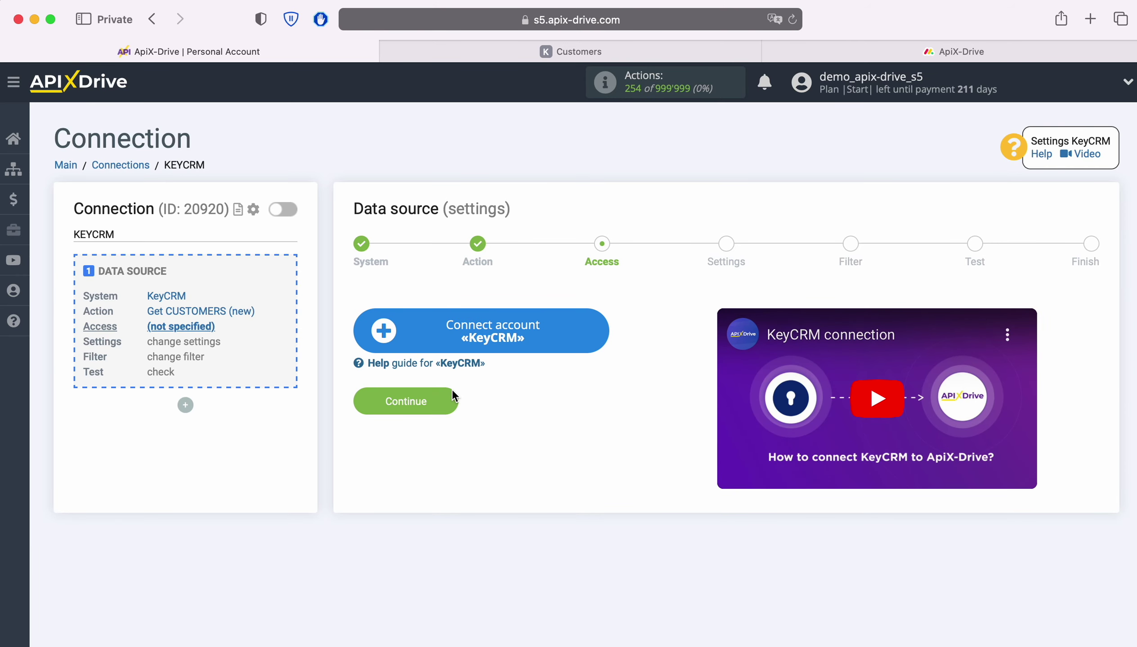
left_click(607, 331)
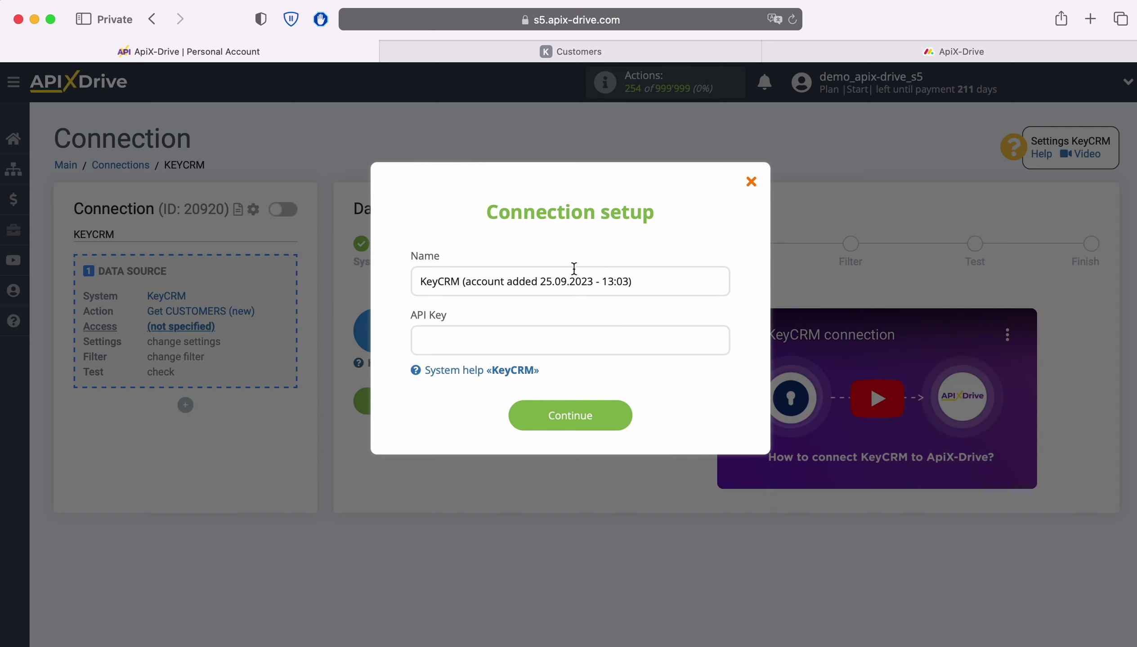
Step: Copy the API key from KeyCRM's Settings > General page
left_click(547, 52)
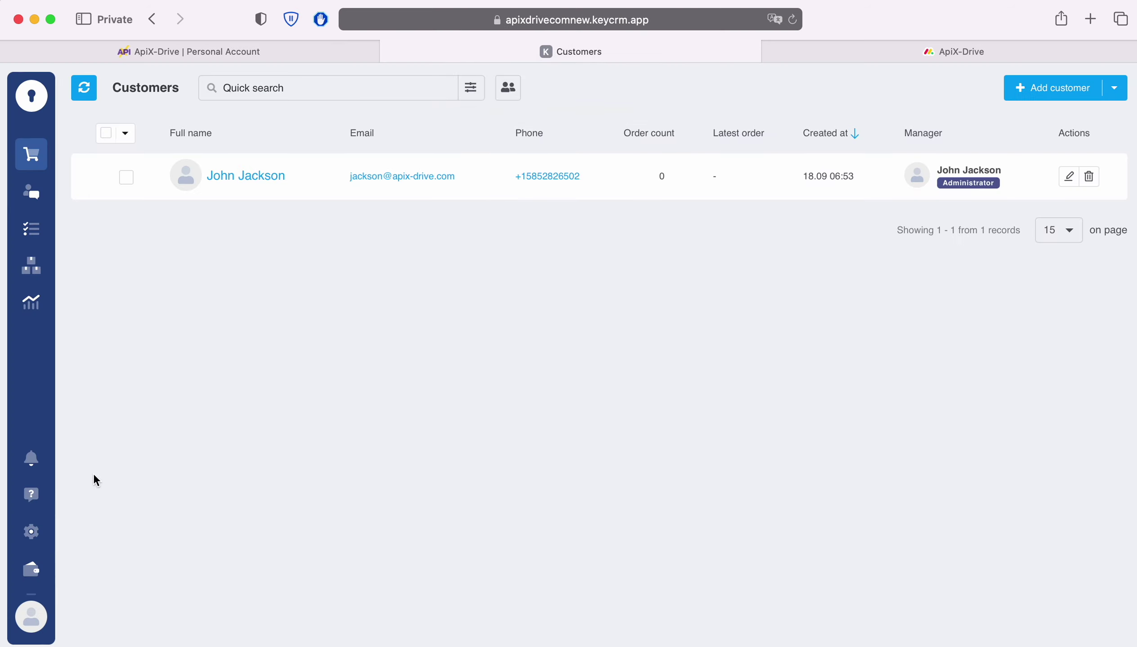
left_click(26, 538)
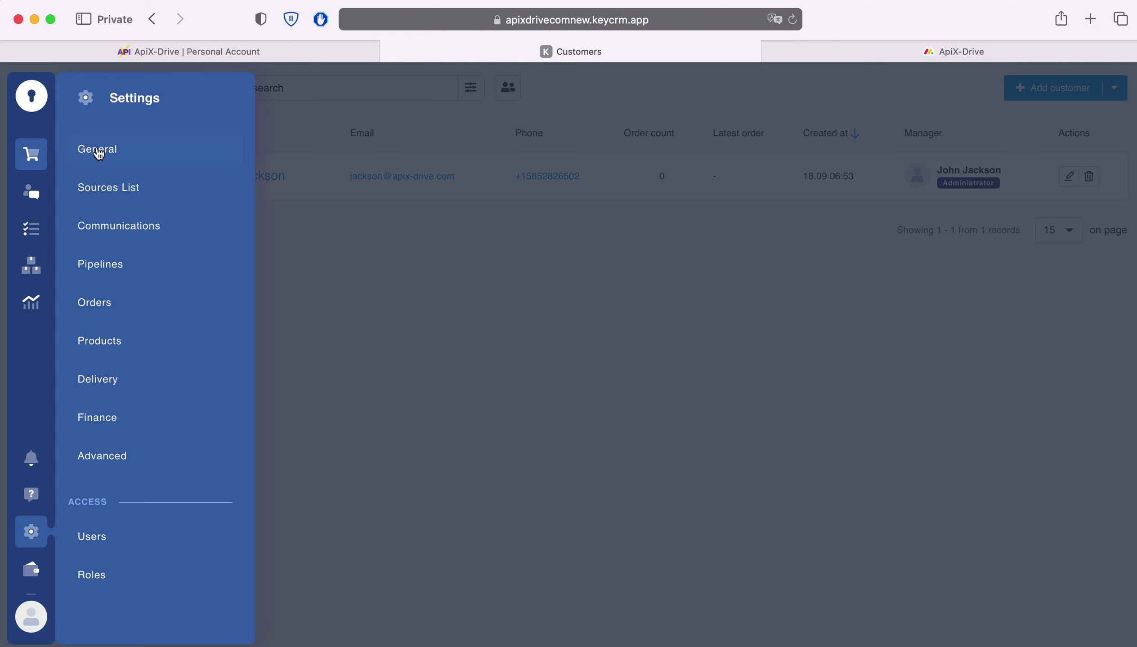
left_click(97, 150)
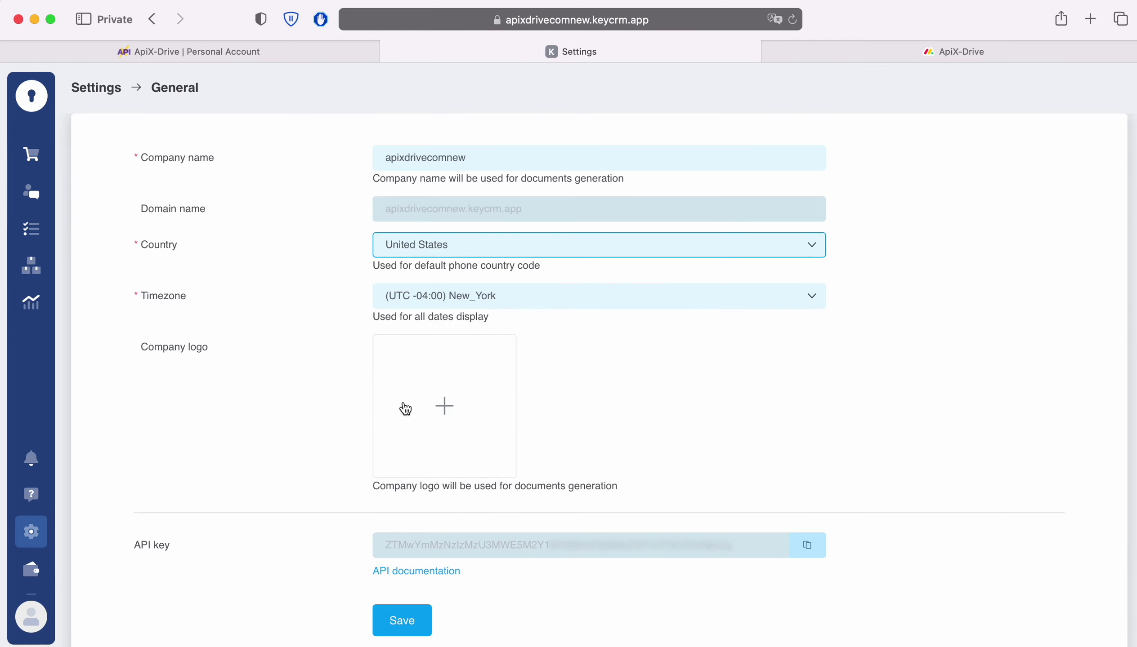
left_click(806, 546)
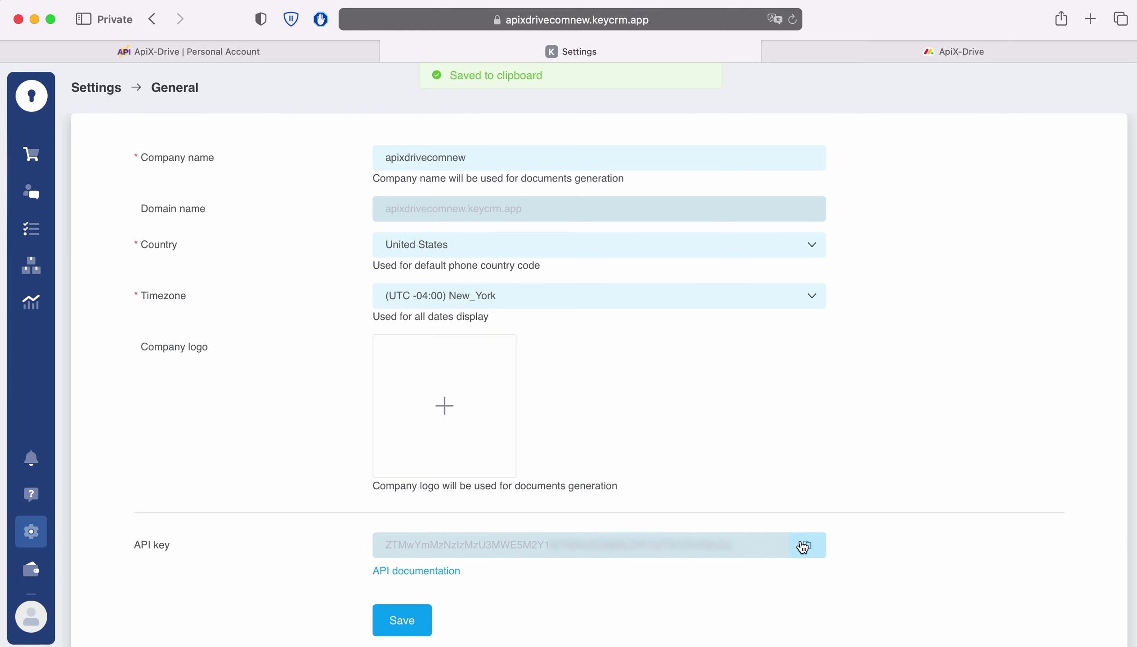
Step: Paste the API key into the KeyCRM connection, save it, and select that account as login
left_click(232, 48)
right_click(441, 347)
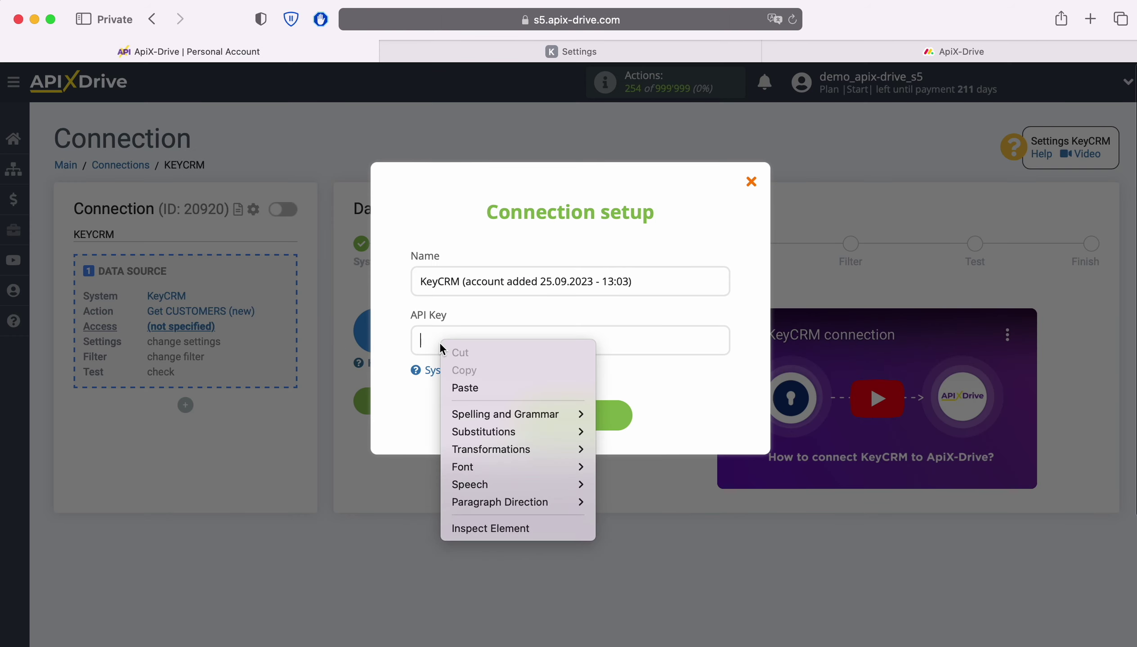
left_click(464, 389)
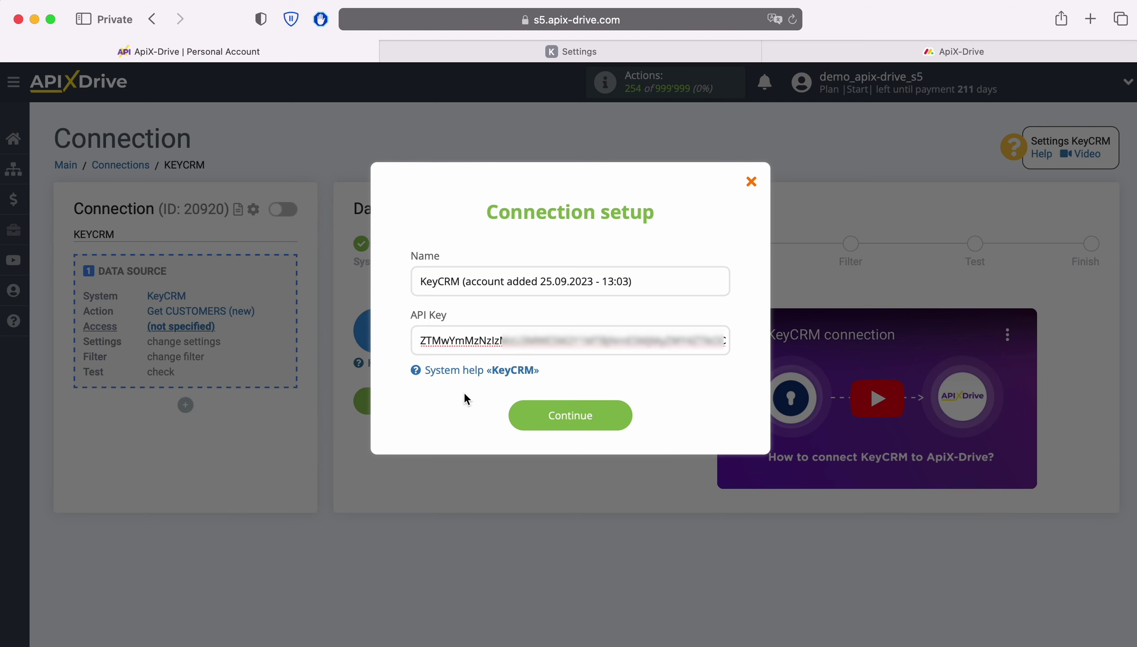
left_click(604, 417)
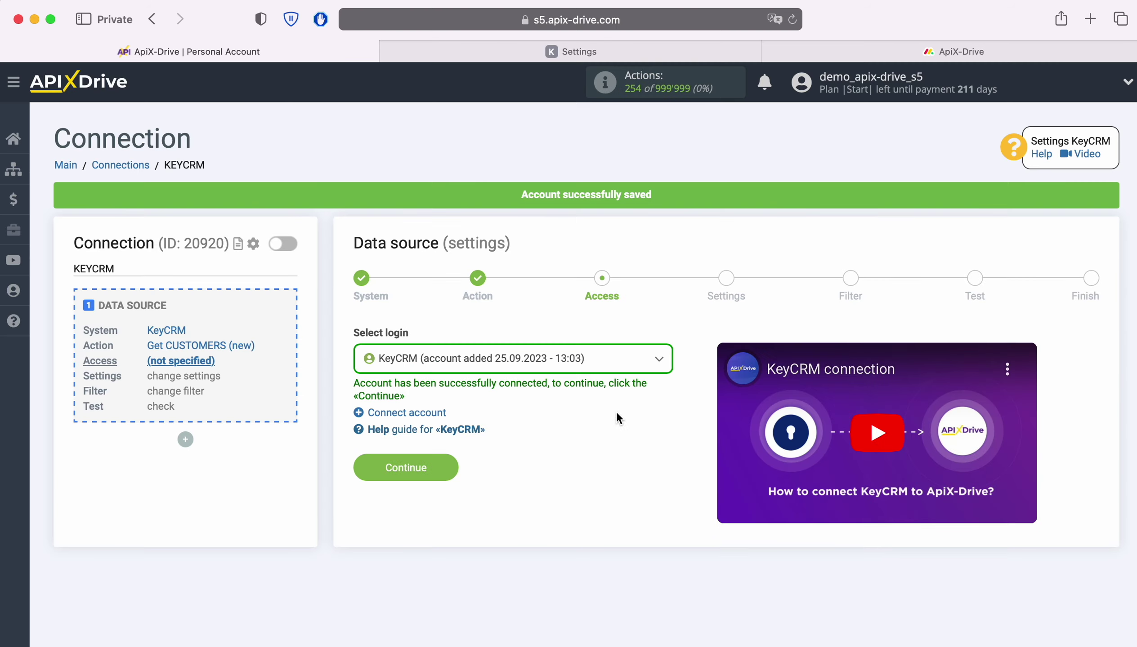
left_click(603, 361)
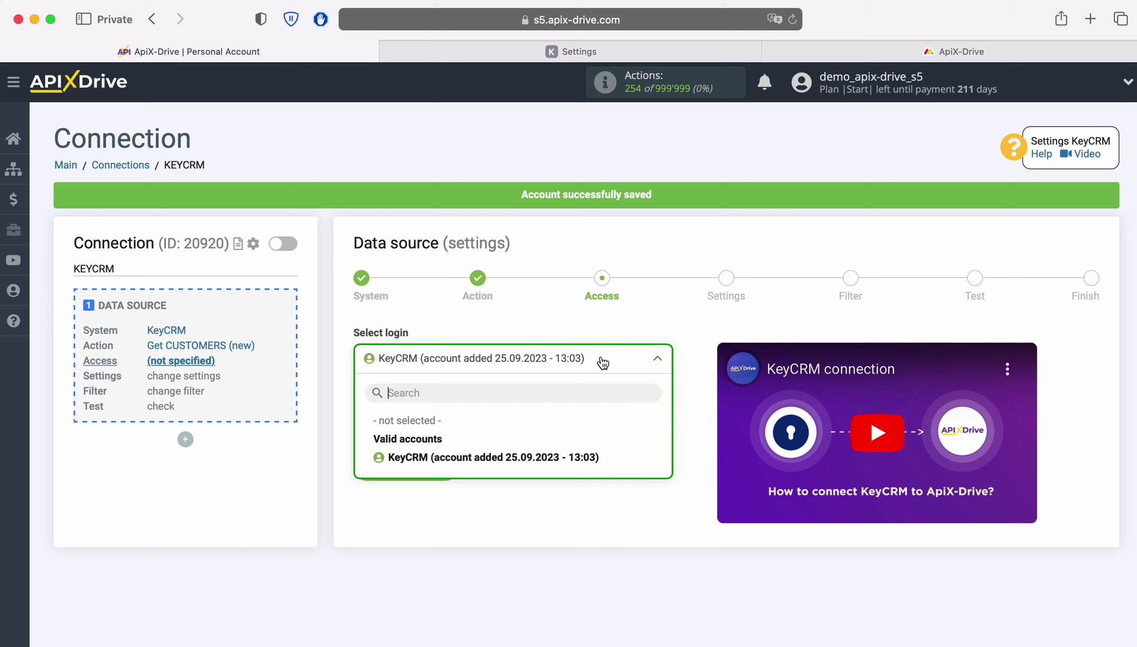
left_click(563, 459)
Step: Accept the source settings, skip filtering, check the test customer data and finish the source setup
left_click(445, 469)
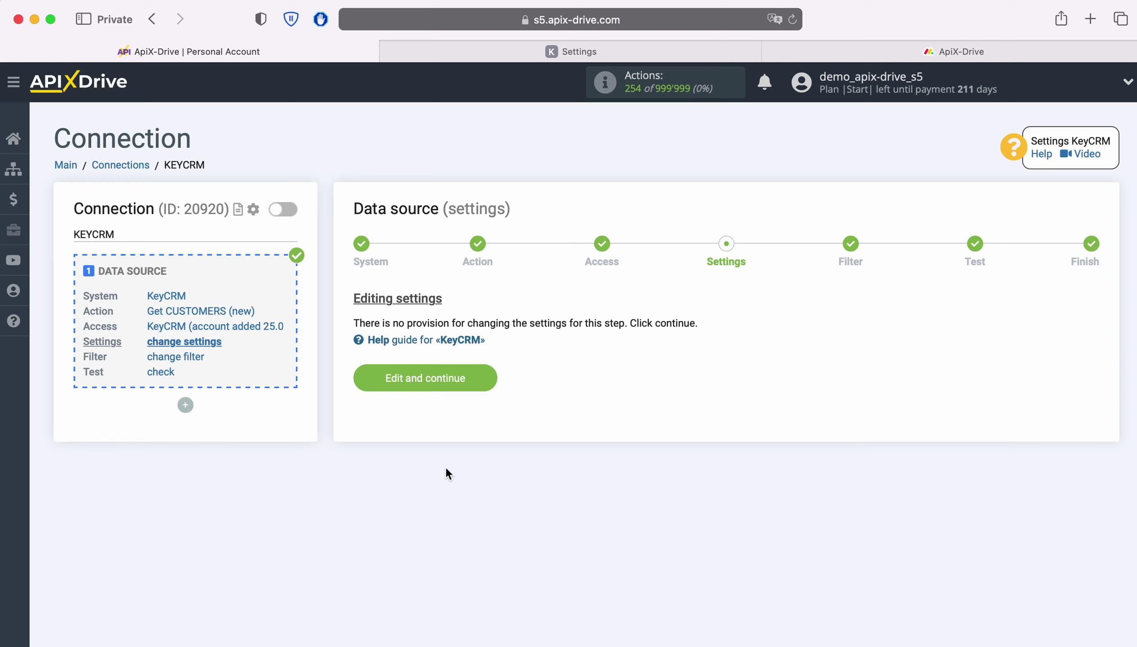
left_click(489, 378)
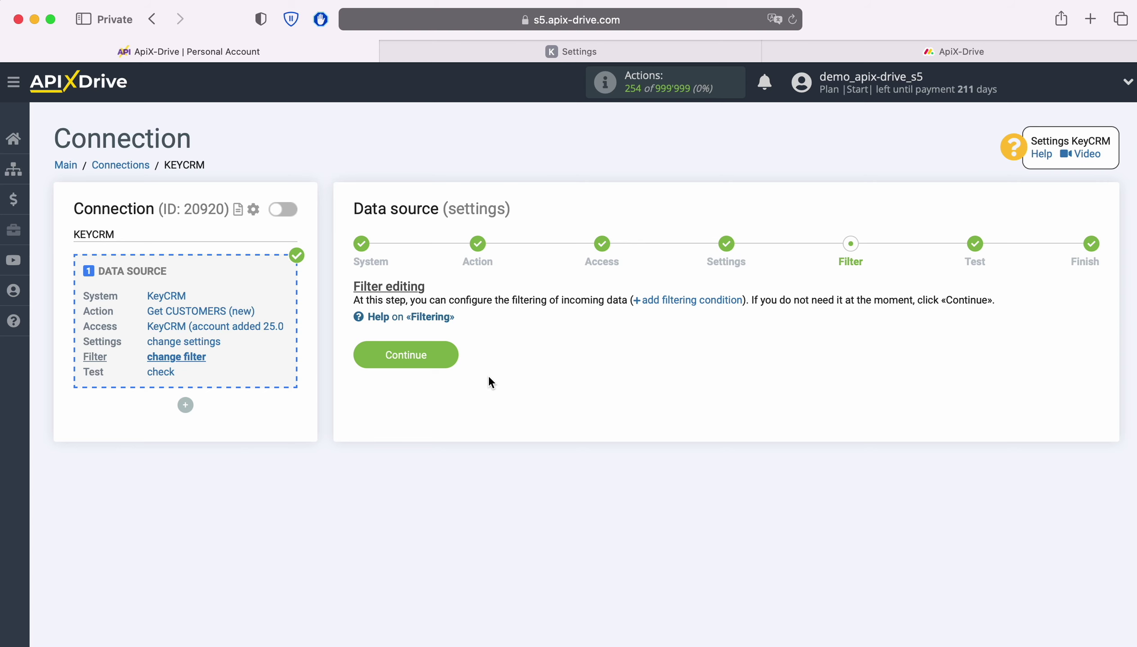
left_click(449, 355)
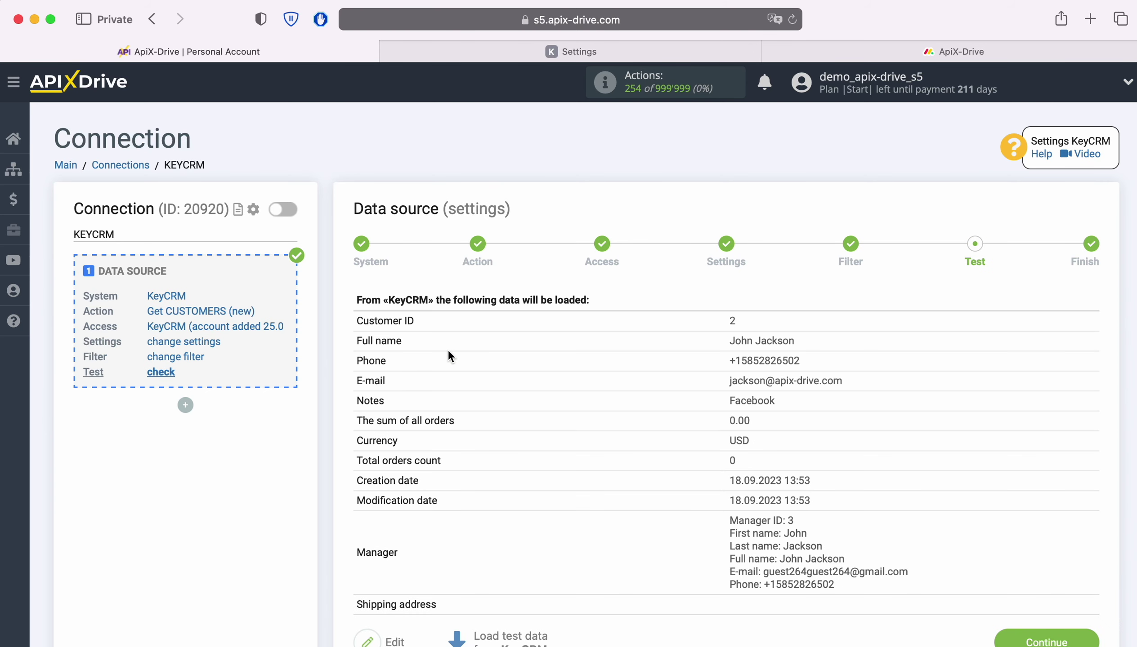
scroll(1015, 496, "down", 1)
left_click(1089, 616)
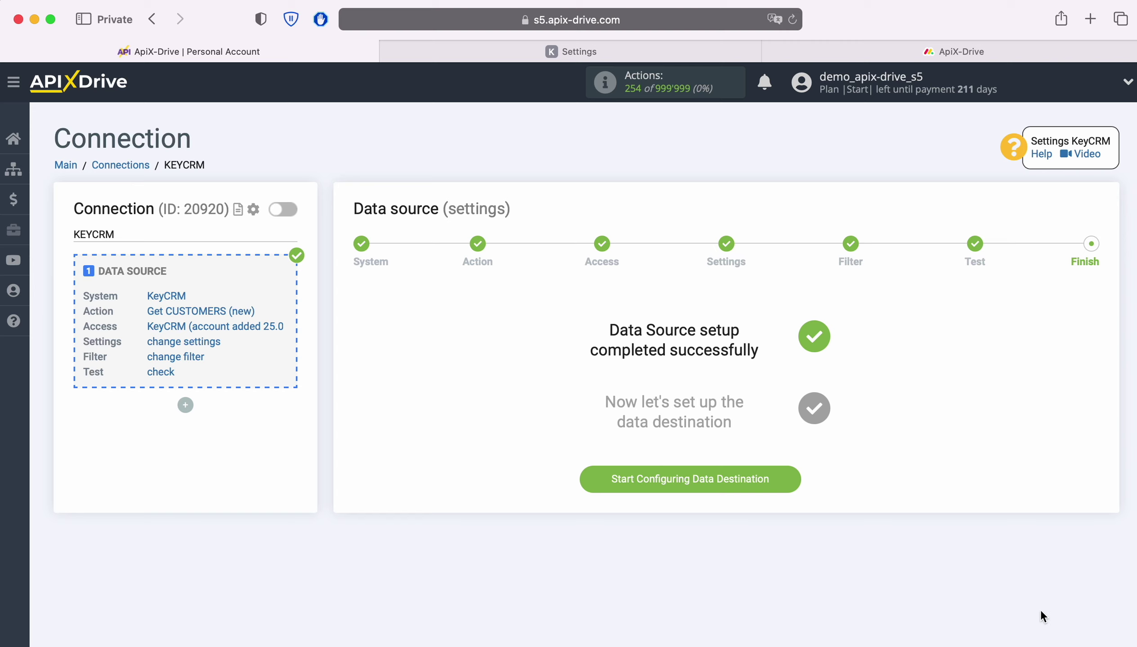
Step: Start the data destination and choose Monday.com as its system
left_click(797, 478)
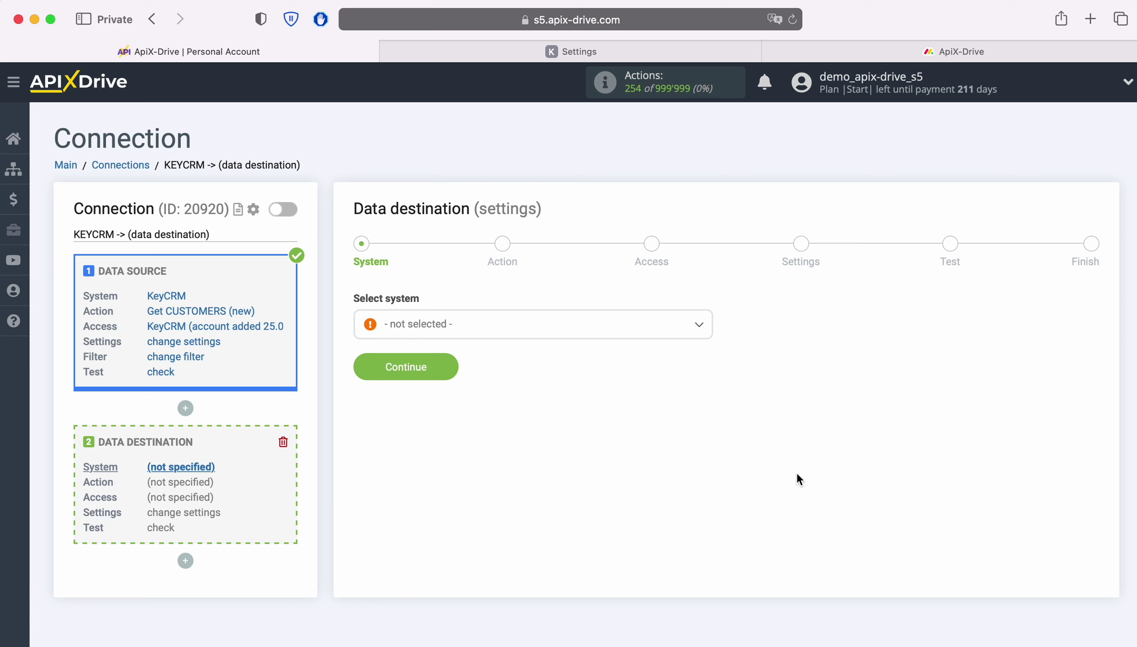
left_click(547, 332)
scroll(609, 450, "down", 10)
scroll(612, 450, "down", 15)
scroll(612, 449, "down", 15)
scroll(613, 450, "down", 15)
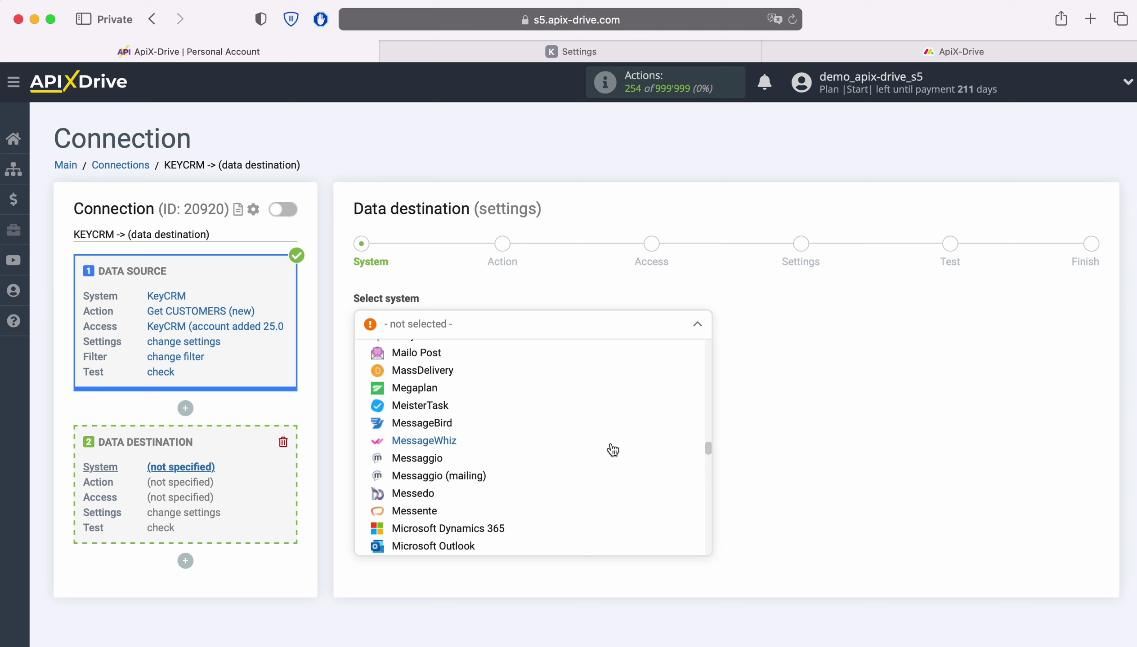
scroll(610, 451, "down", 5)
left_click(455, 452)
left_click(449, 369)
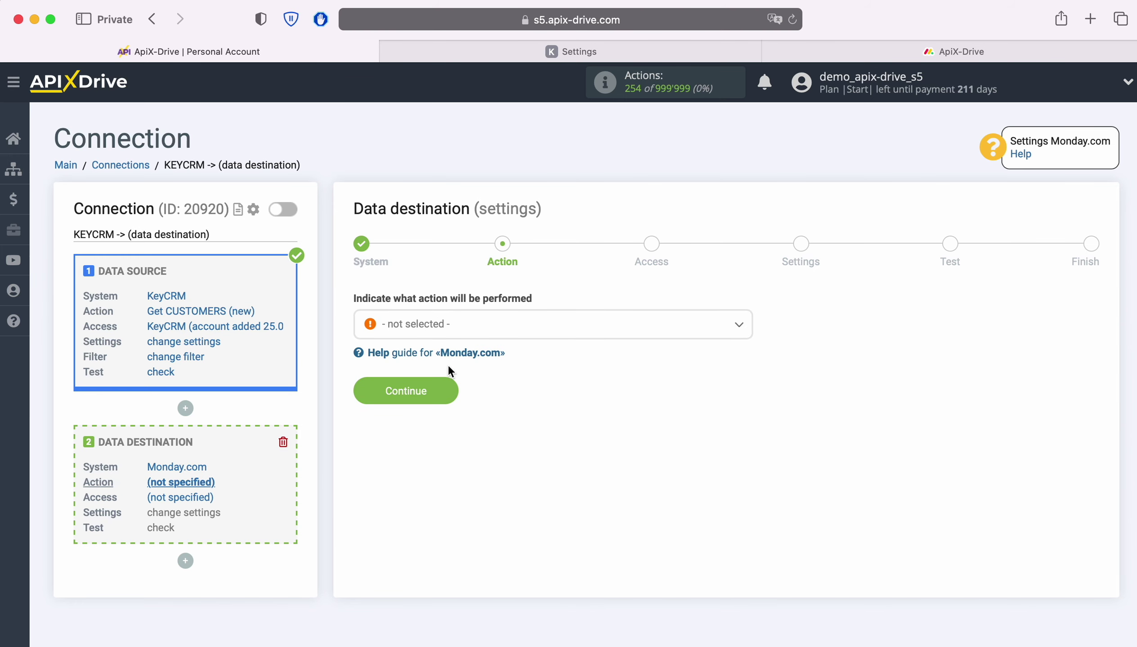
Step: Set Create NOTE as the Monday.com action, open its account form, and go to the monday.com board
left_click(565, 325)
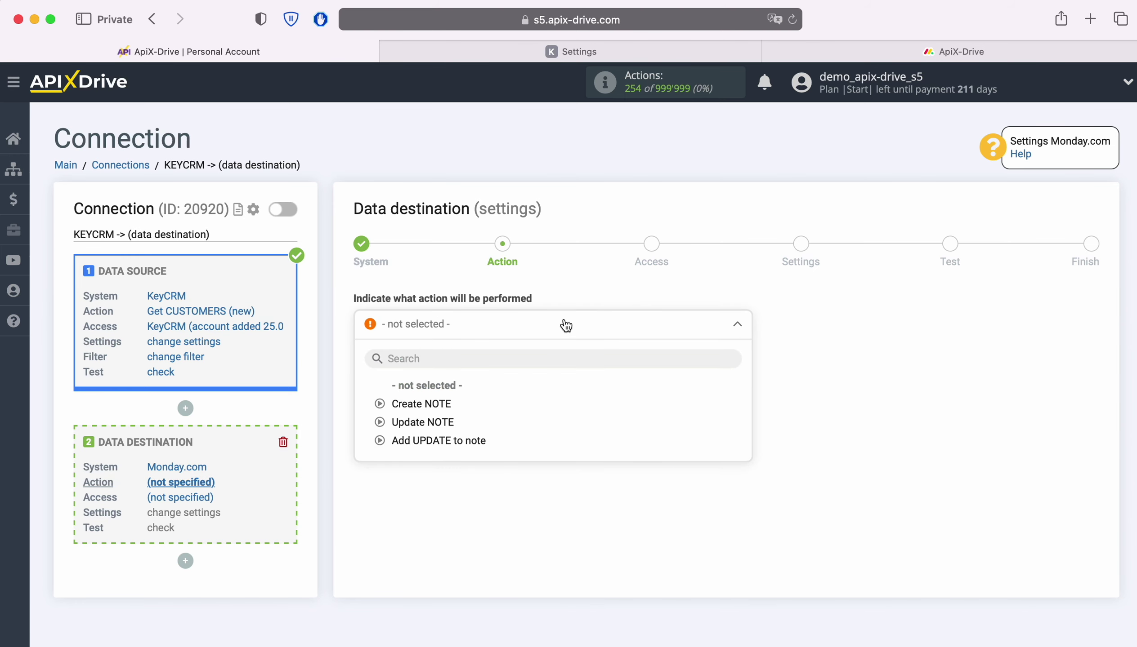
left_click(442, 402)
left_click(447, 392)
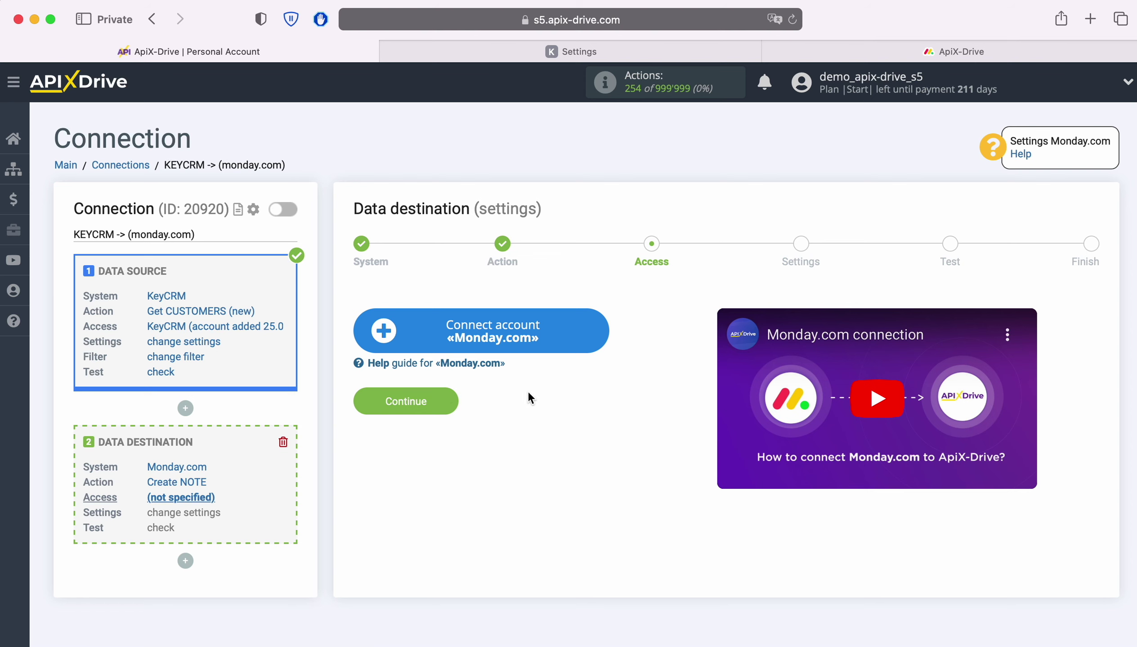
left_click(601, 334)
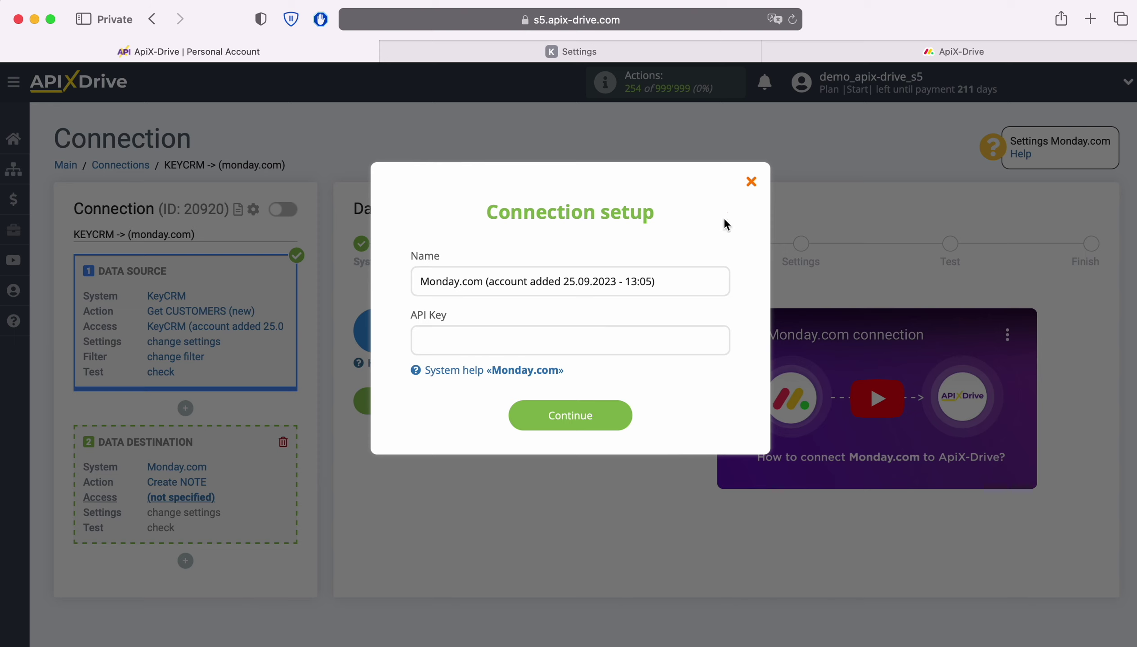
left_click(802, 53)
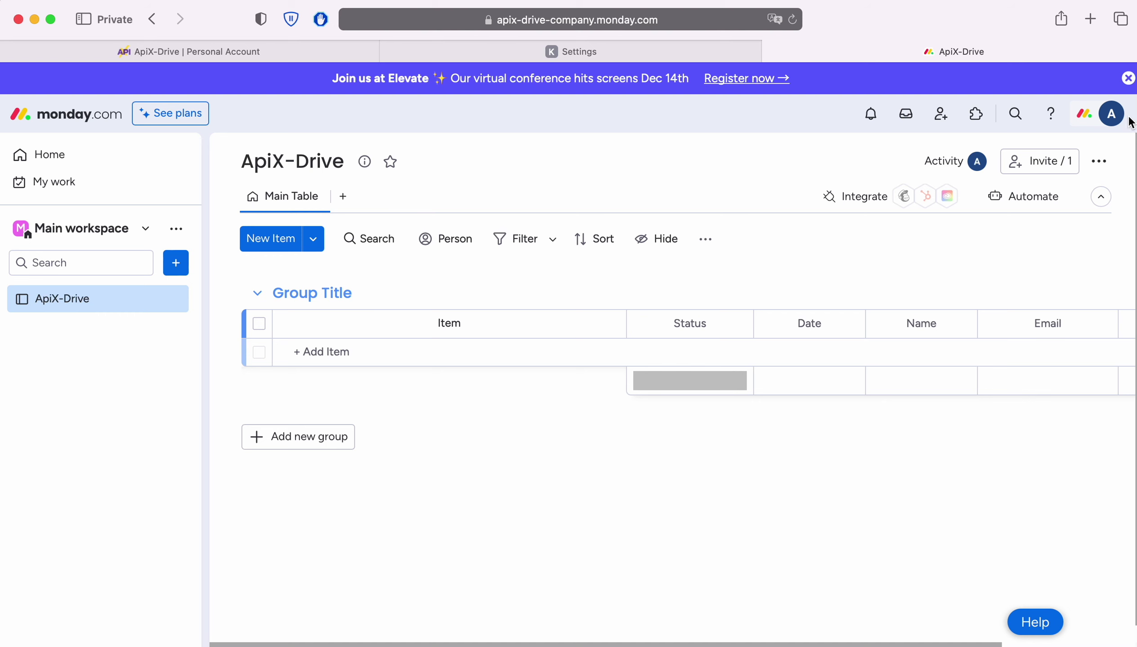
Step: Reveal and copy the personal API token from monday.com's developer access tokens page
left_click(1113, 114)
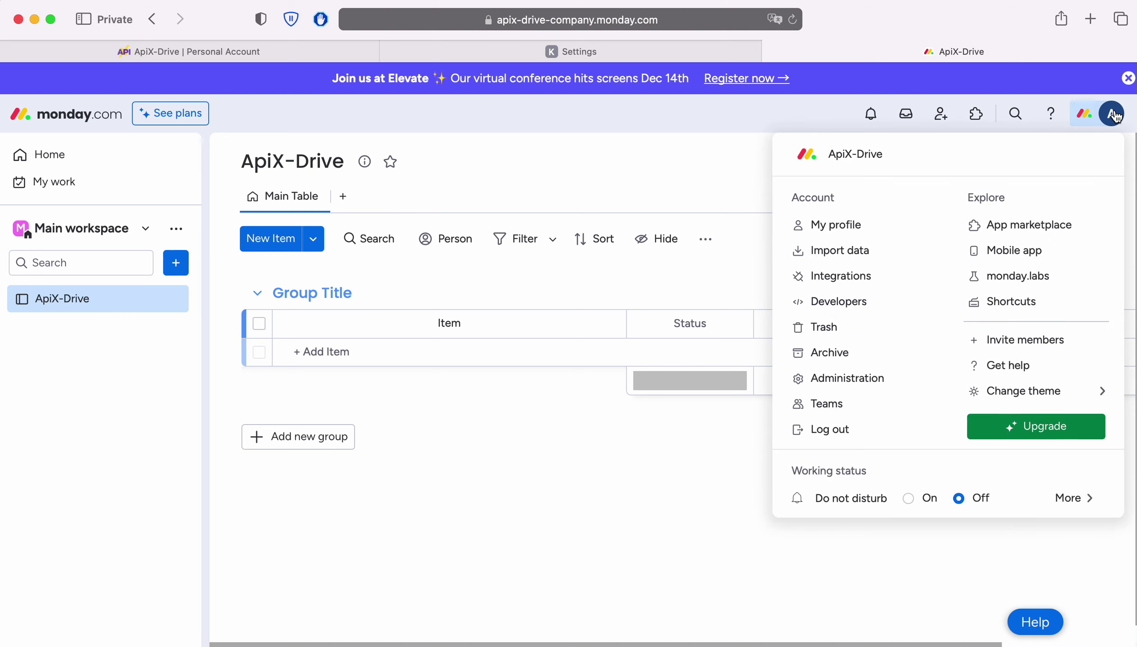
left_click(857, 300)
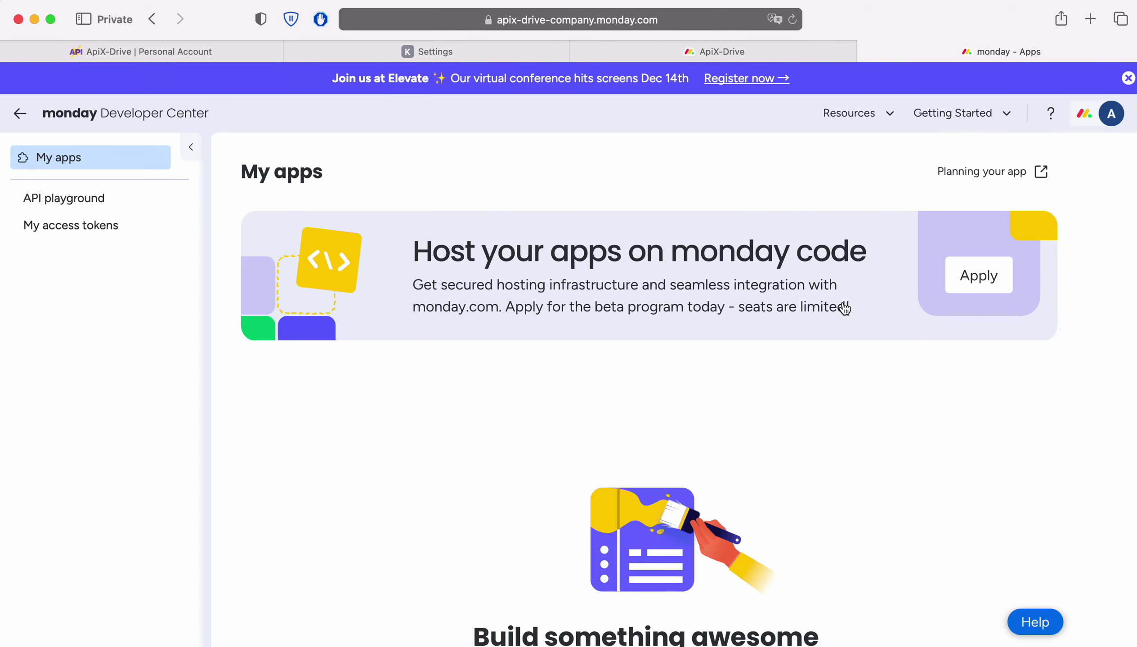
left_click(74, 228)
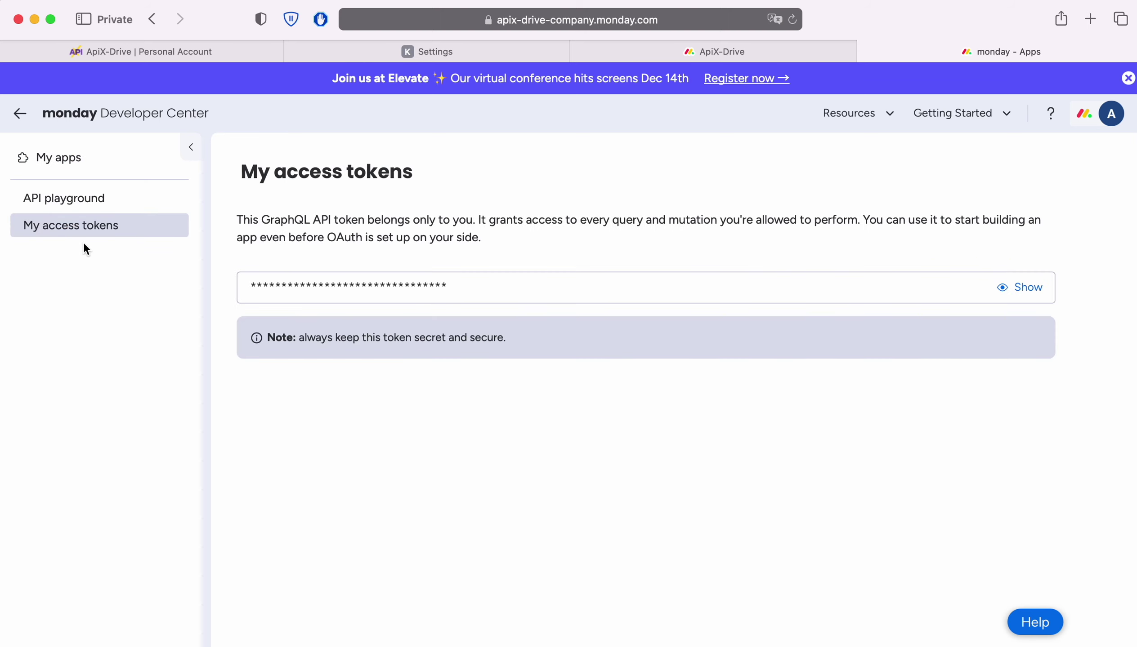
left_click(1018, 291)
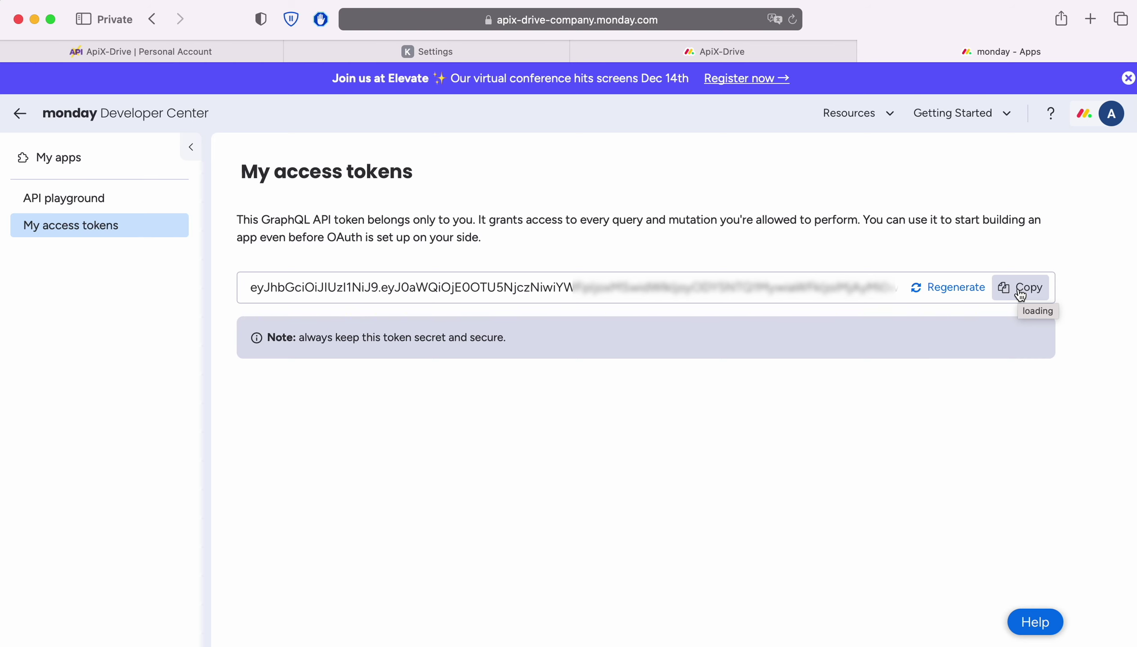
left_click(1021, 292)
Step: Paste the copied token into the API Key field of ApiX-Drive's connection setup
left_click(179, 52)
left_click(423, 350)
right_click(426, 342)
left_click(463, 396)
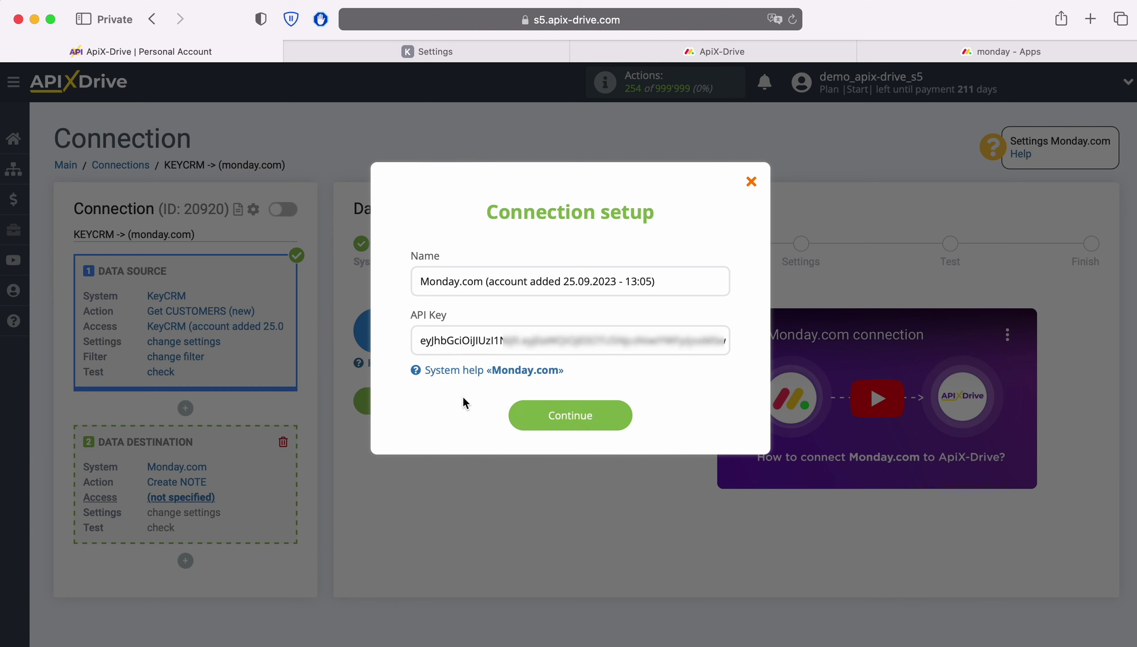
Step: Save the Monday.com account, select it as the destination login, and continue to Settings
left_click(625, 414)
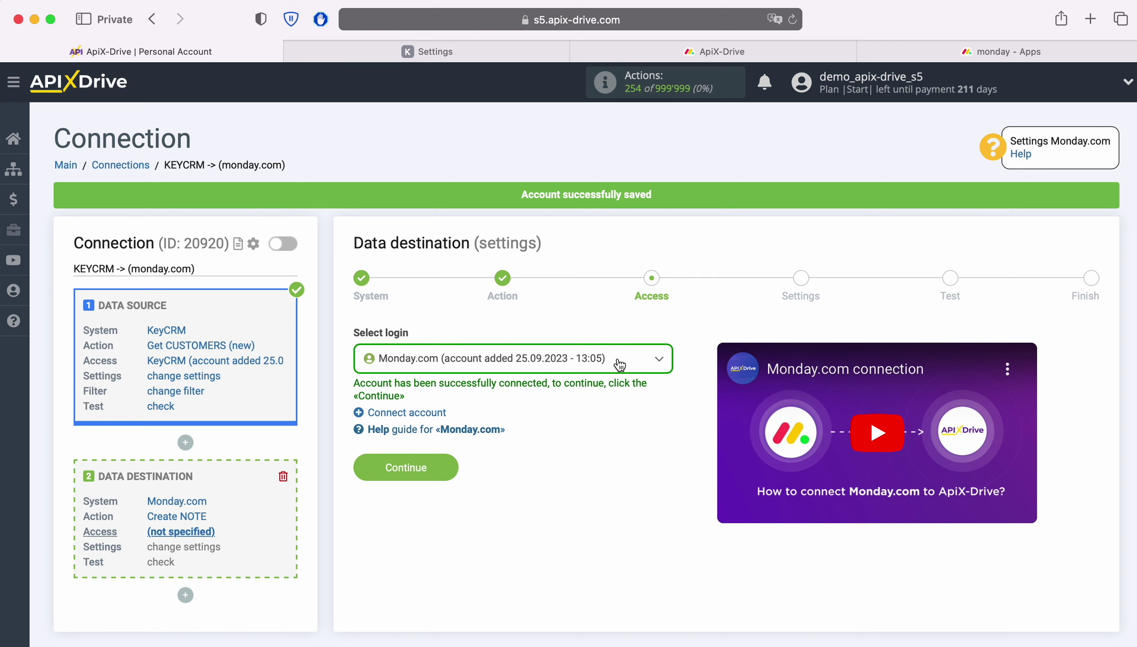
left_click(618, 362)
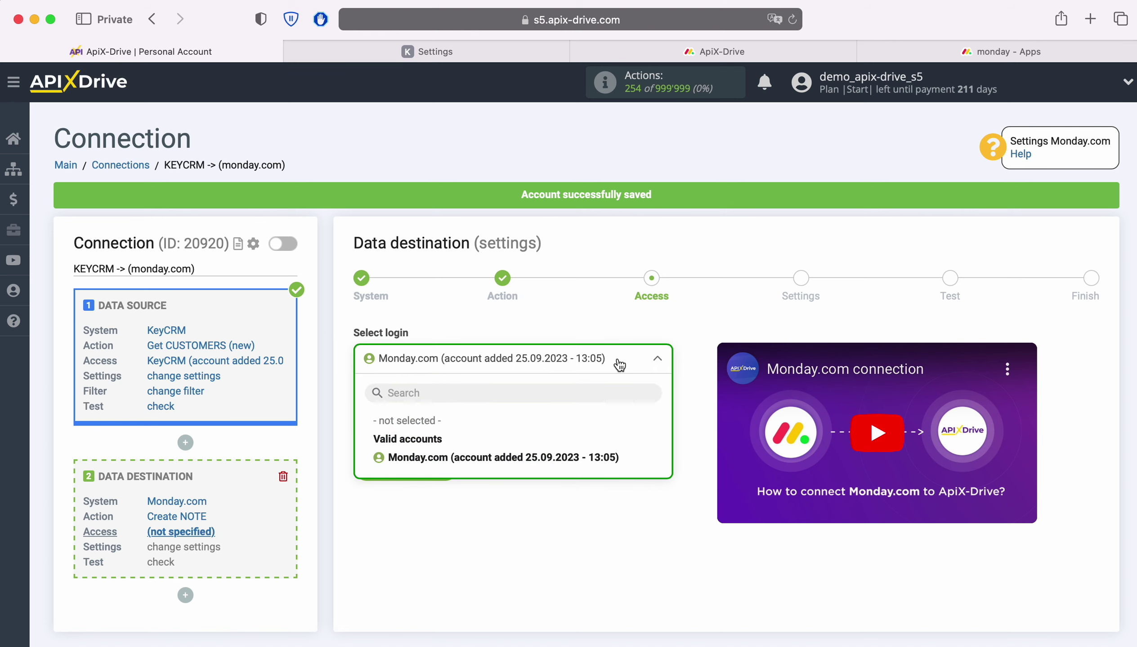
left_click(586, 458)
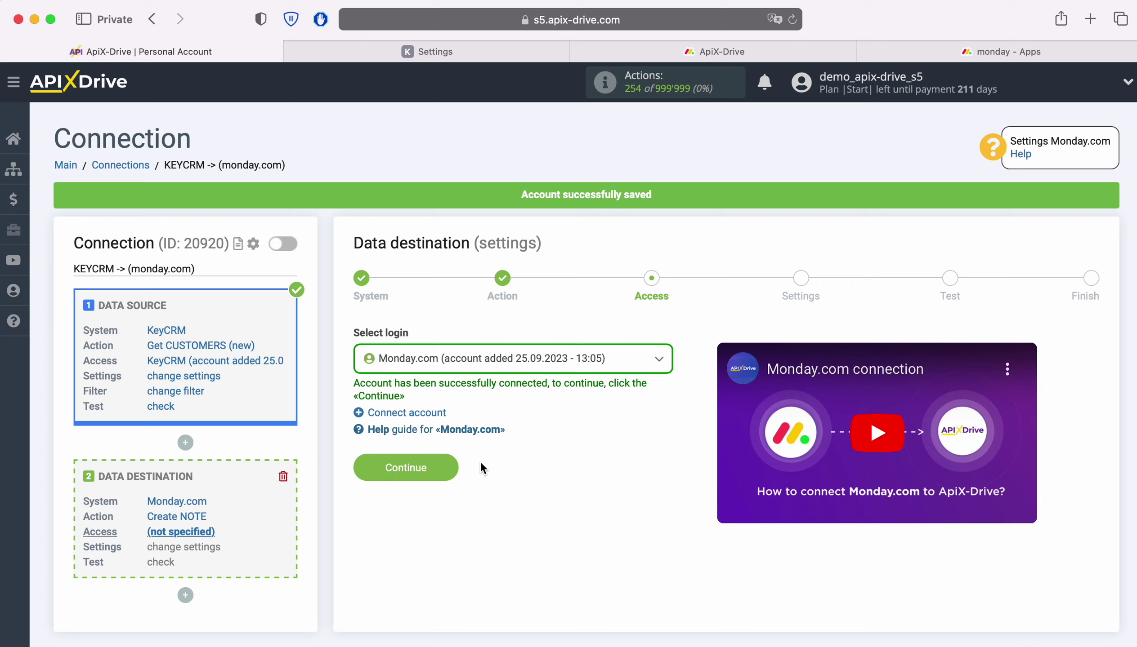
left_click(446, 464)
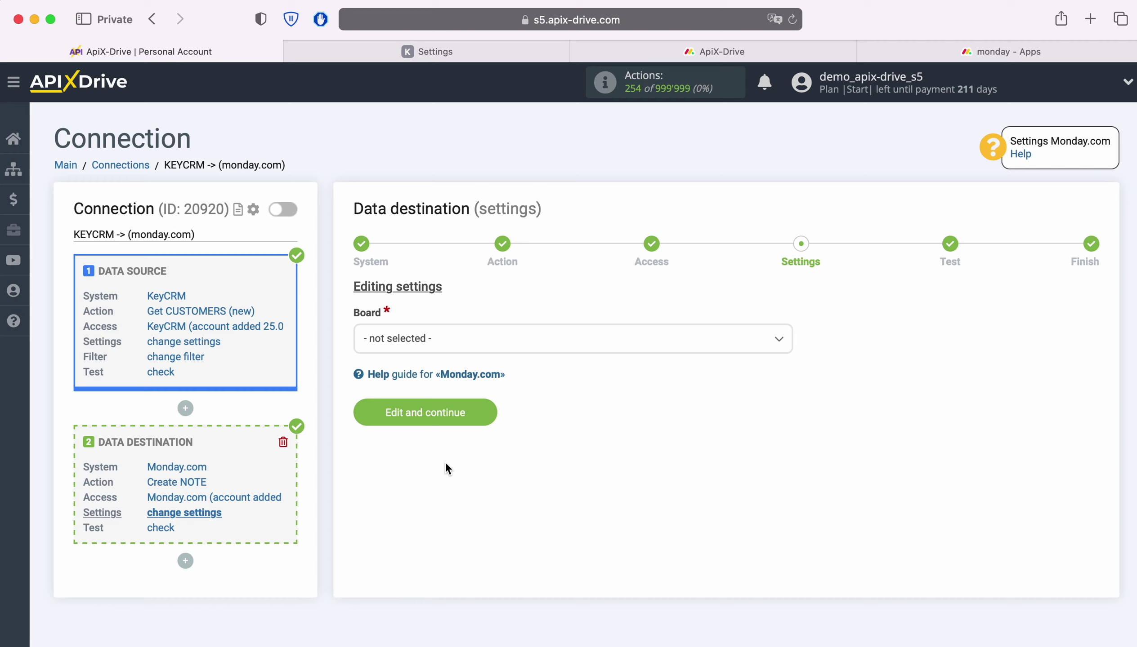
Step: Set Board to ApiX-Drive and Group to Group Title in the destination editing settings
left_click(506, 342)
left_click(411, 423)
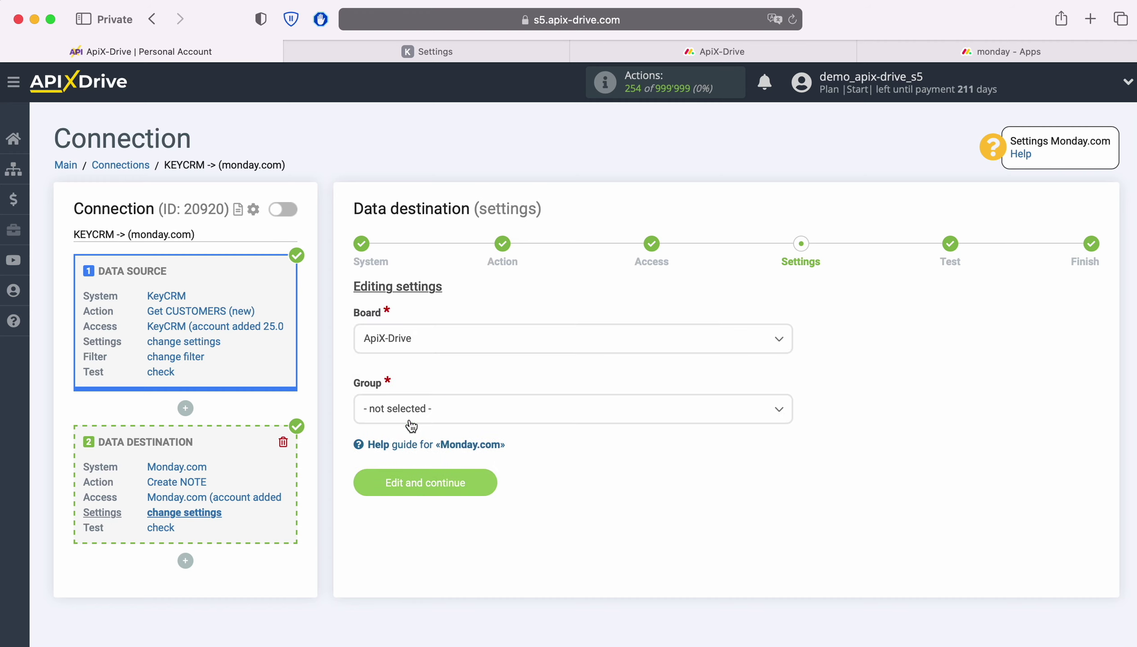
left_click(448, 418)
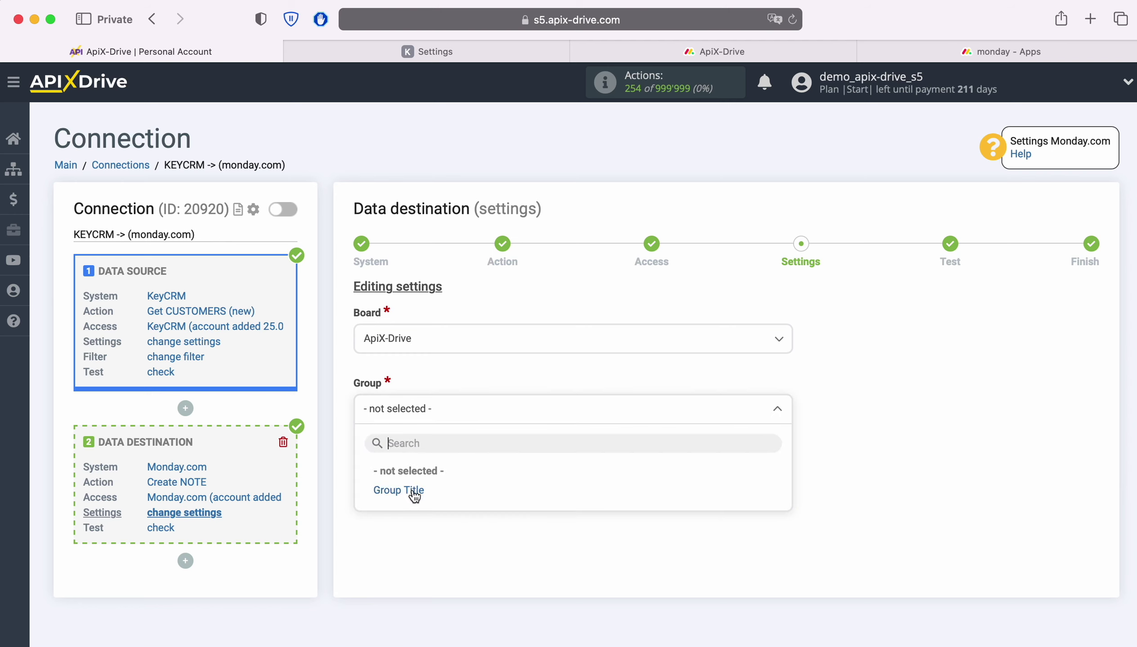
left_click(398, 490)
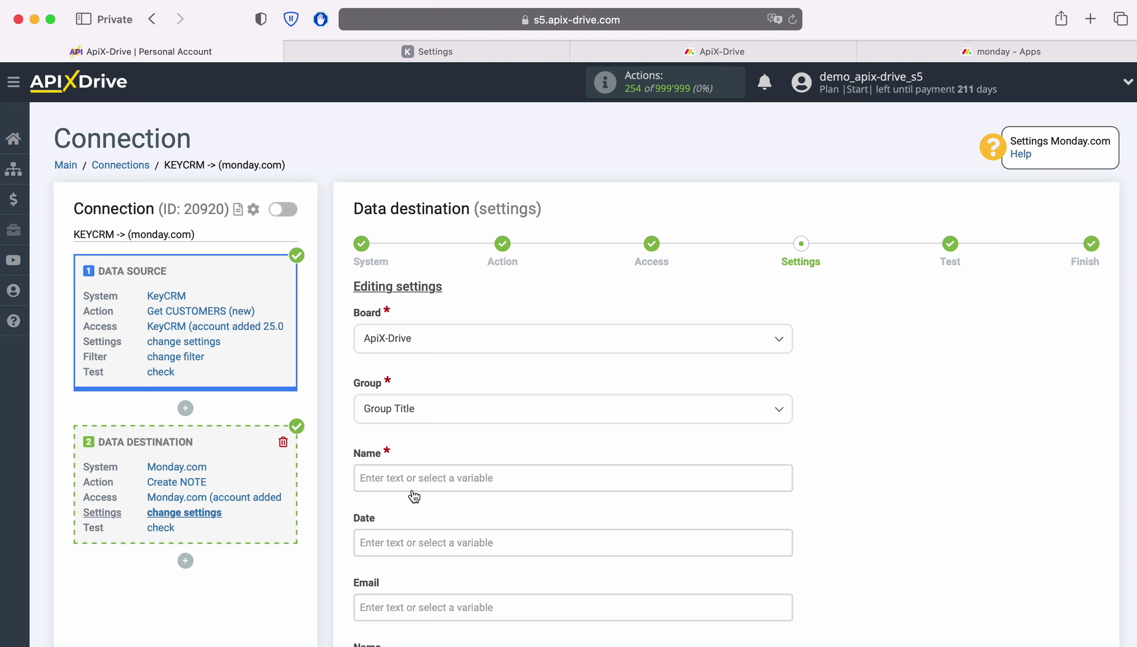
Step: Map KeyCRM's full name, creation date and e-mail into the note's Name, Date and Email fields
left_click(411, 479)
scroll(451, 469, "down", 7)
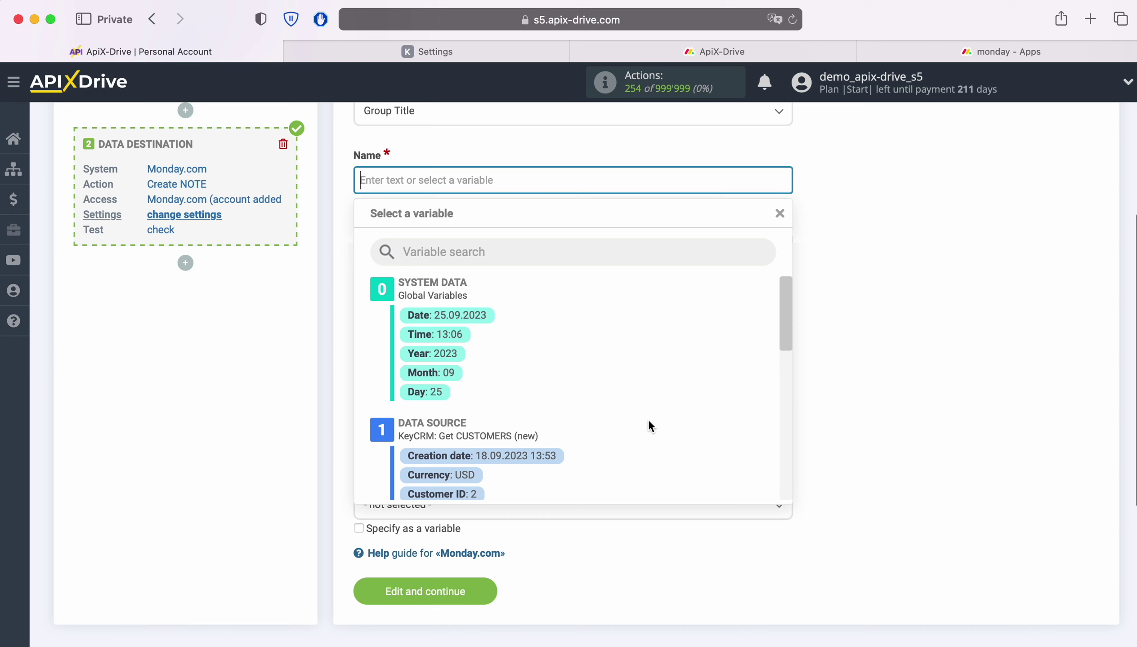
scroll(649, 422, "down", 3)
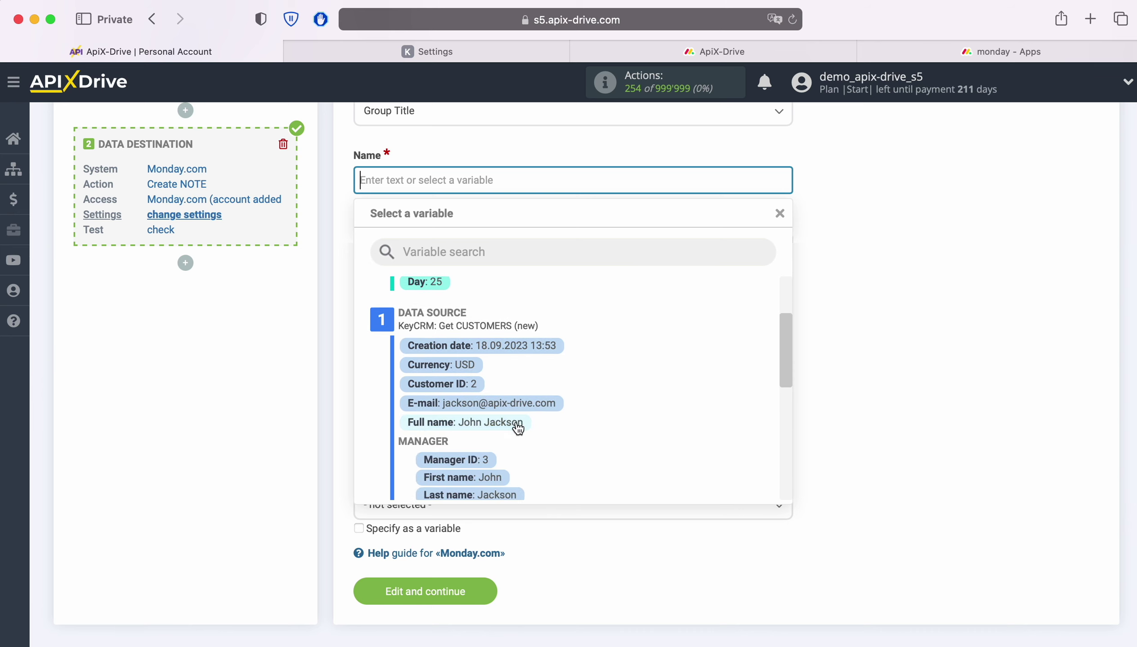
left_click(517, 424)
left_click(449, 244)
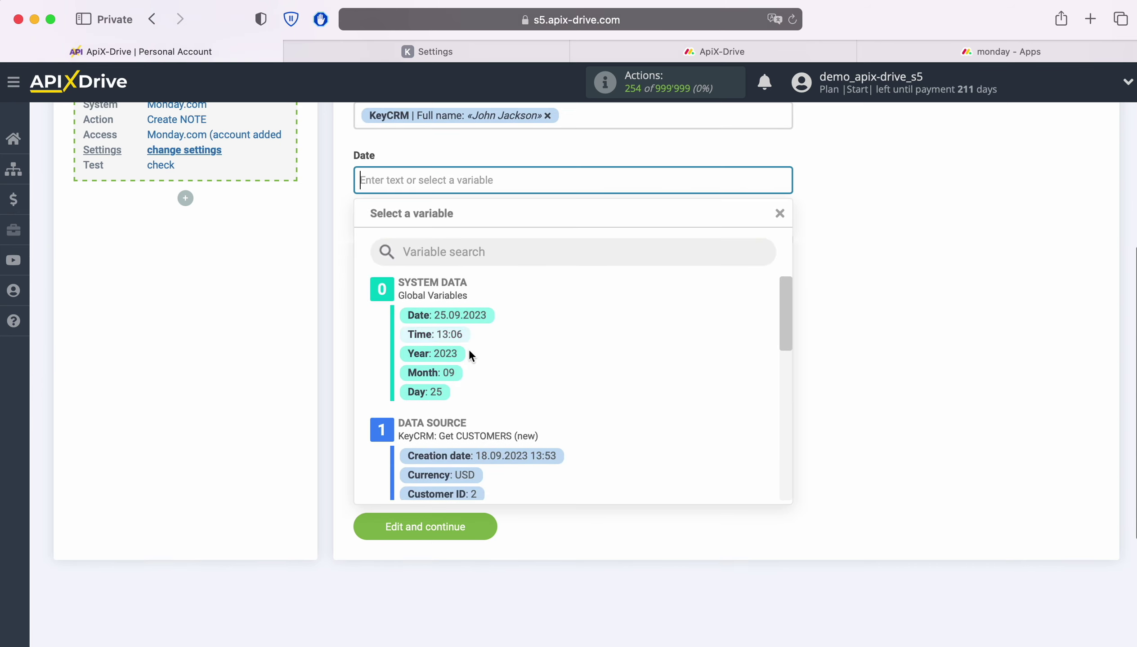
scroll(667, 374, "down", 2)
left_click(556, 416)
left_click(452, 246)
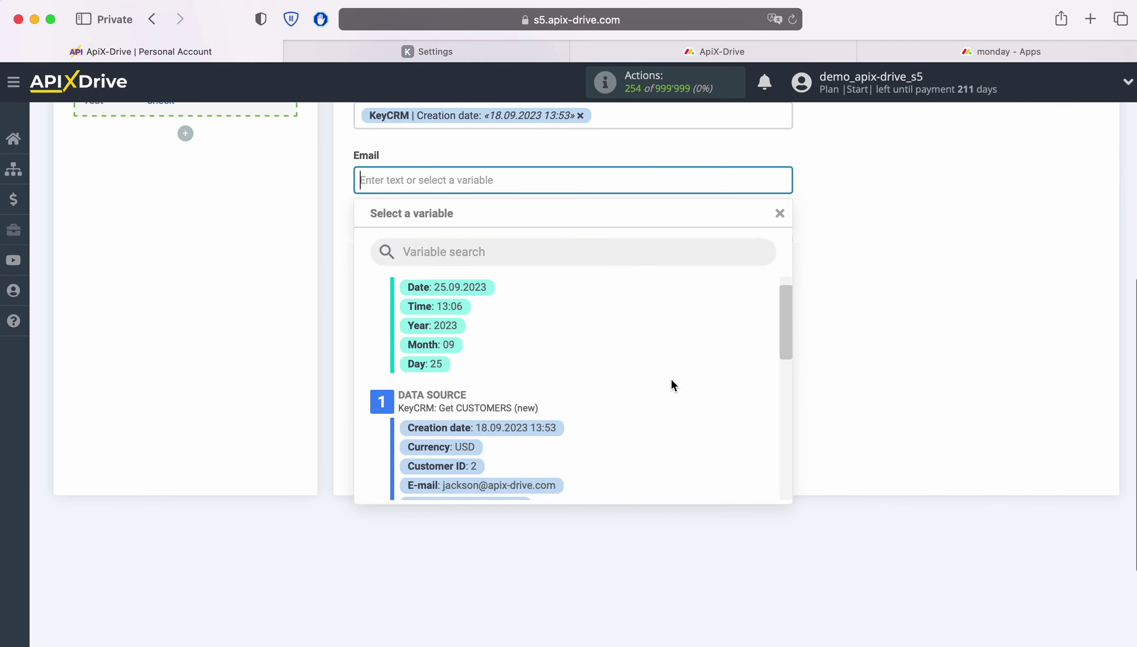
scroll(671, 381, "down", 2)
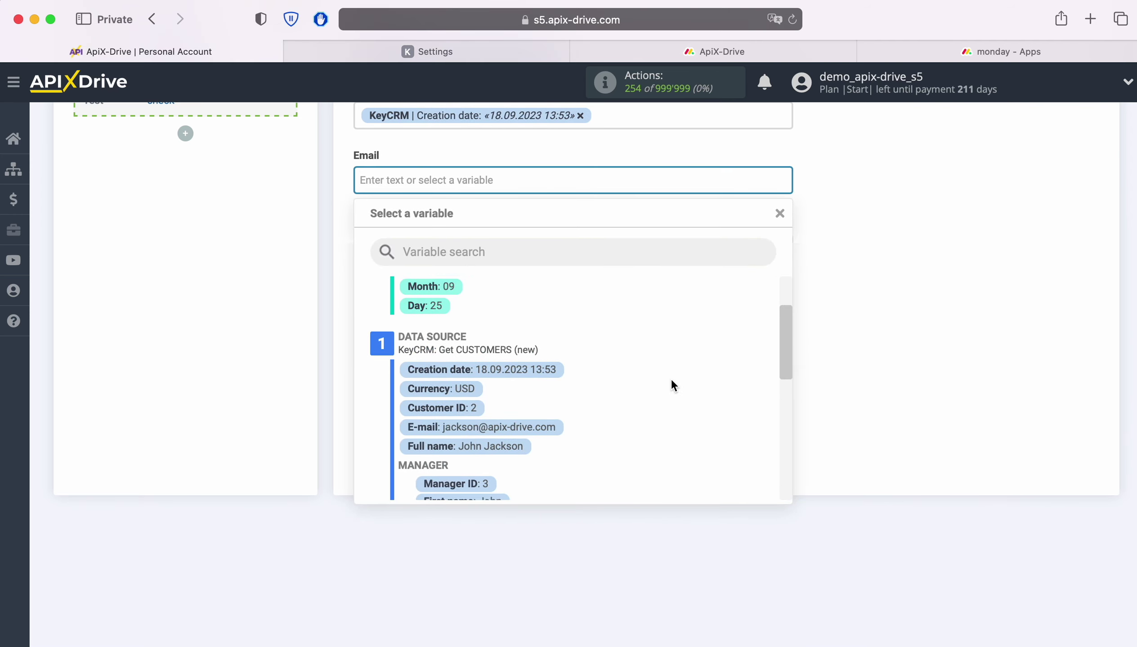
left_click(557, 431)
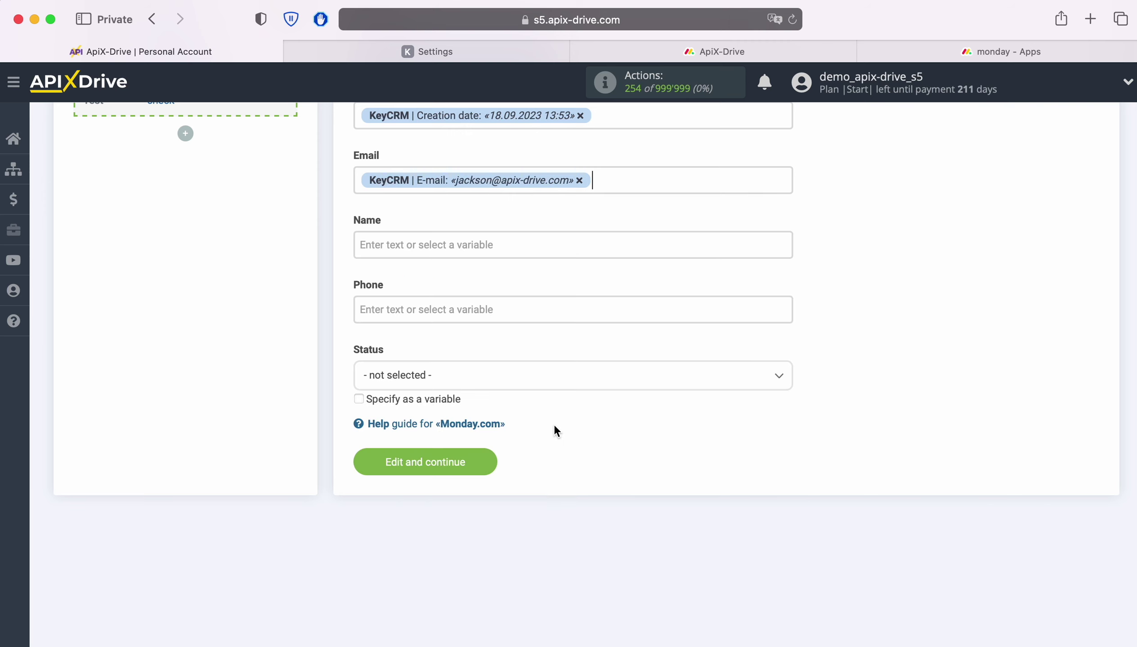
Step: Enter 'New Customers from KeyCRM' as the text of the second Name field
left_click(475, 245)
scroll(674, 394, "down", 2)
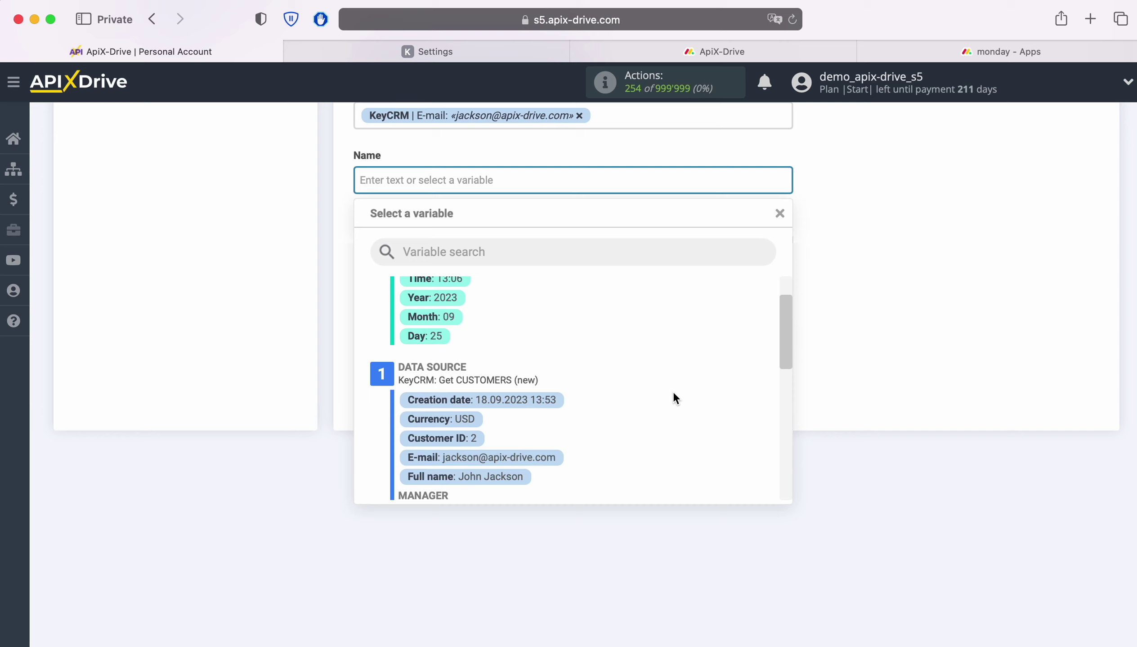
type("New")
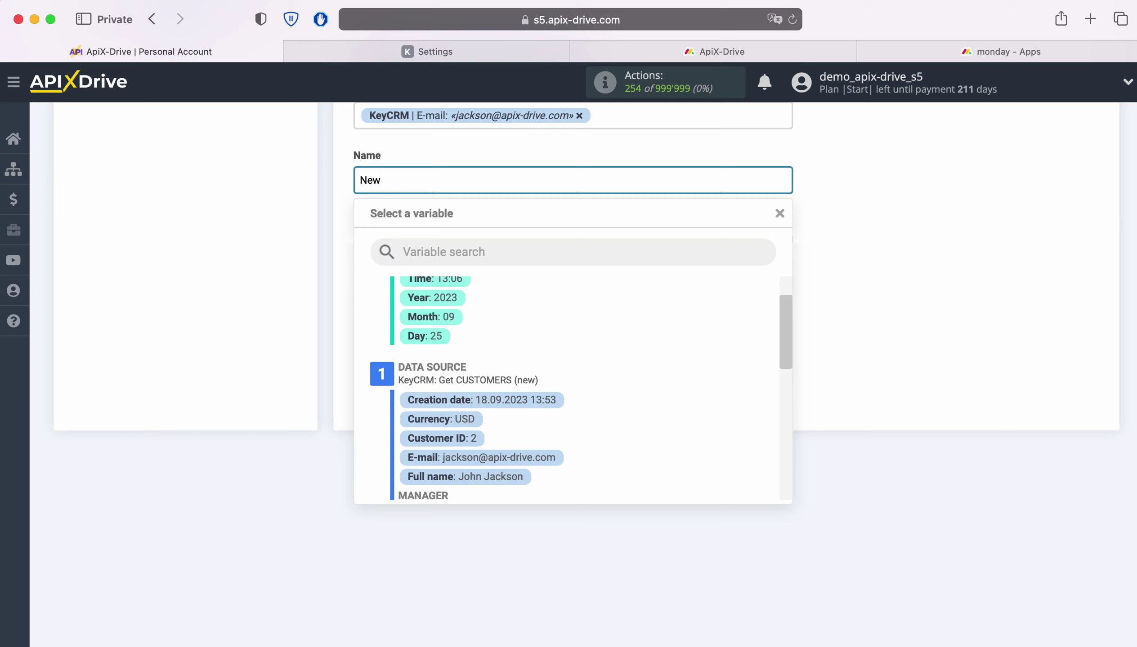
type(" Customers from KeyCRM")
left_click(293, 346)
Step: Map the customer's phone into Phone, set Status to Working on it, and save the mapping
left_click(416, 246)
scroll(637, 390, "down", 5)
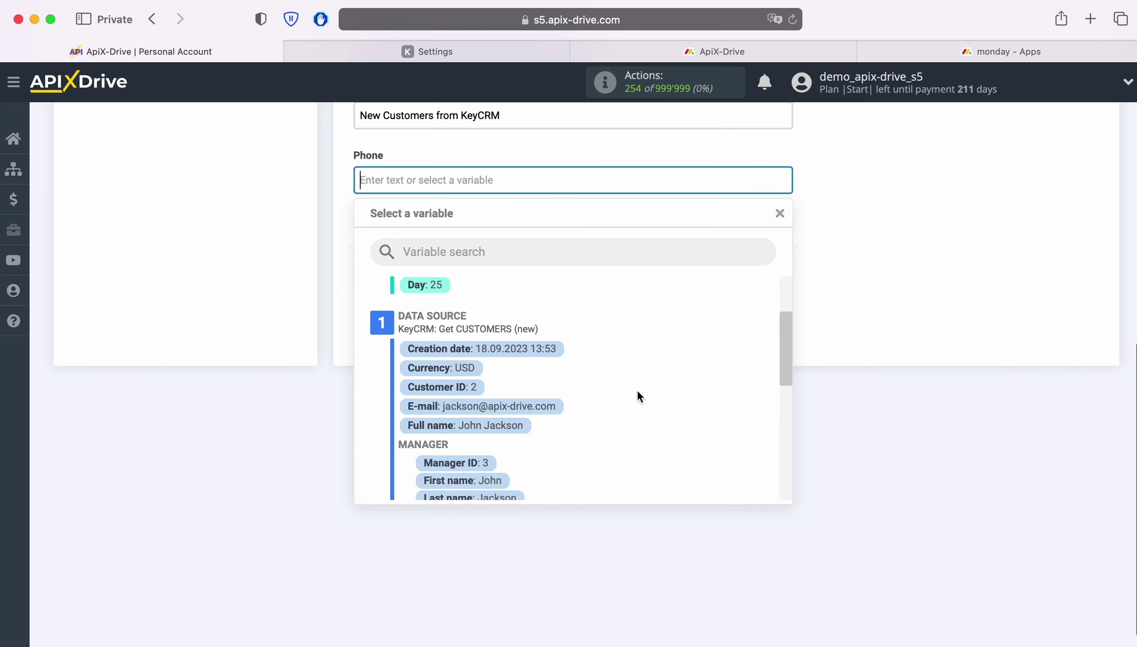
scroll(637, 396, "down", 2)
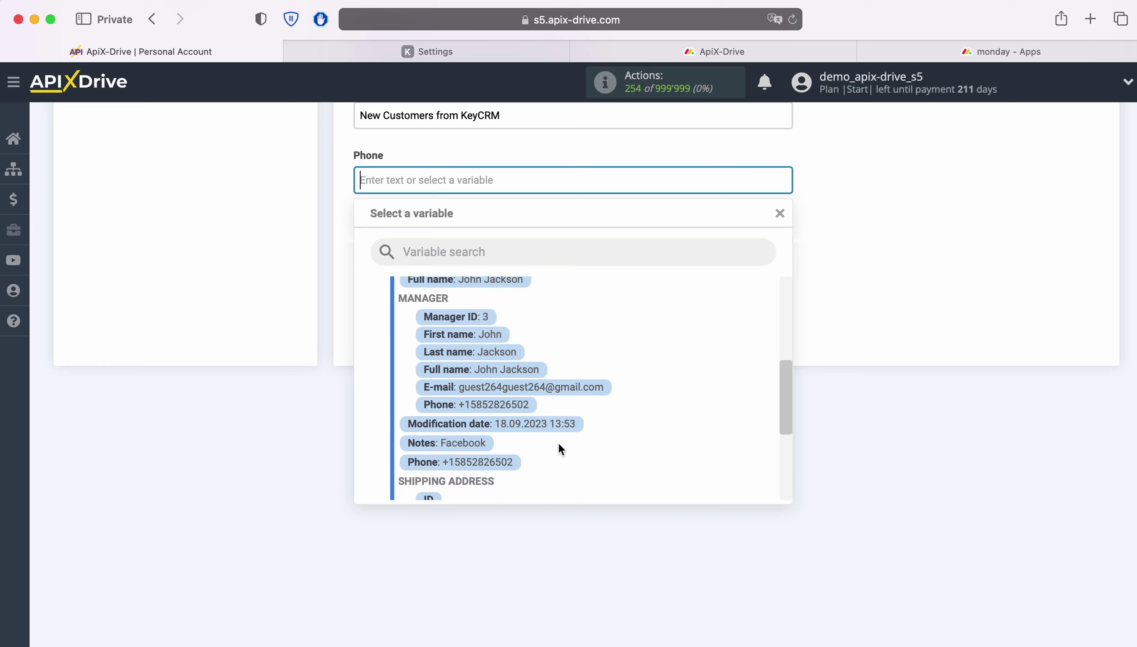
left_click(507, 462)
left_click(515, 249)
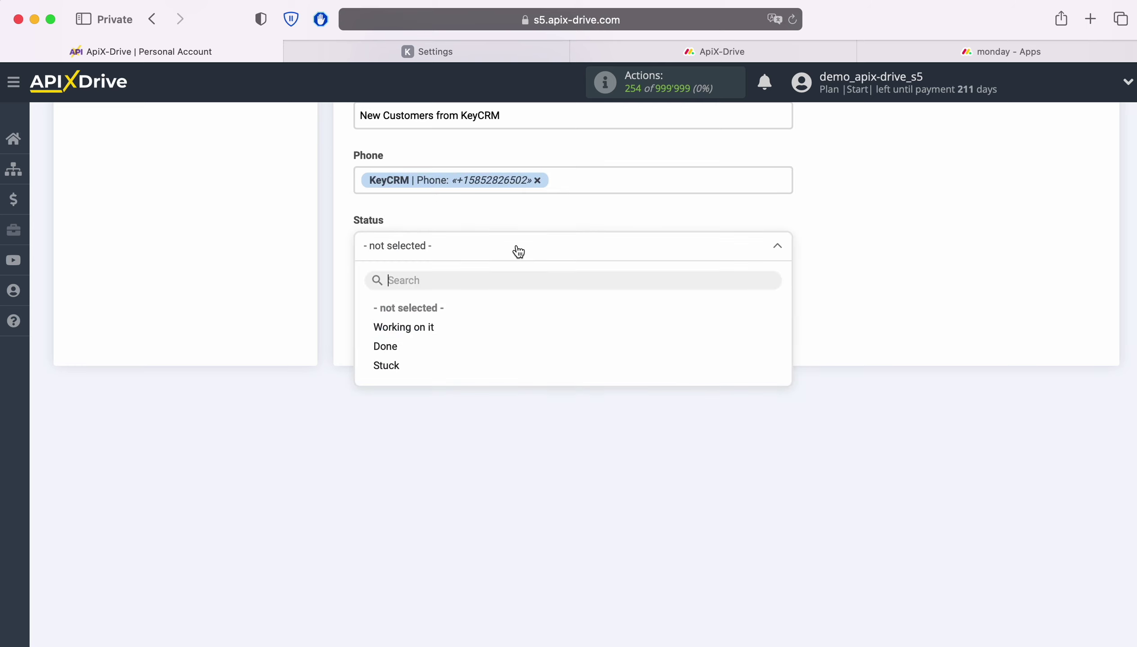
left_click(399, 325)
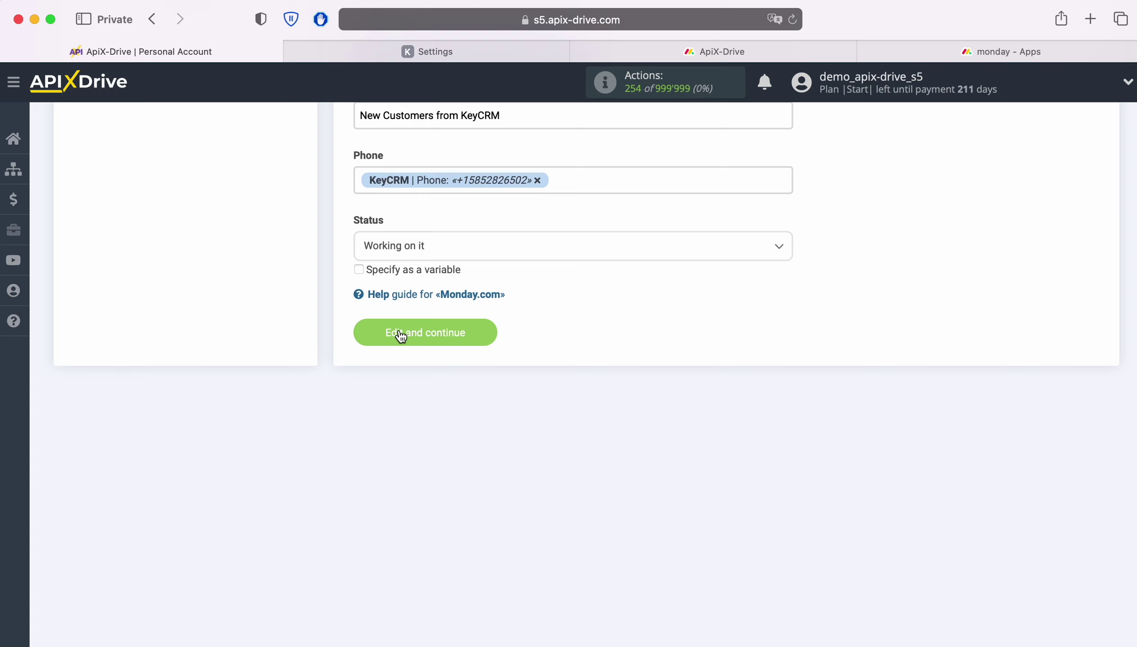
left_click(492, 334)
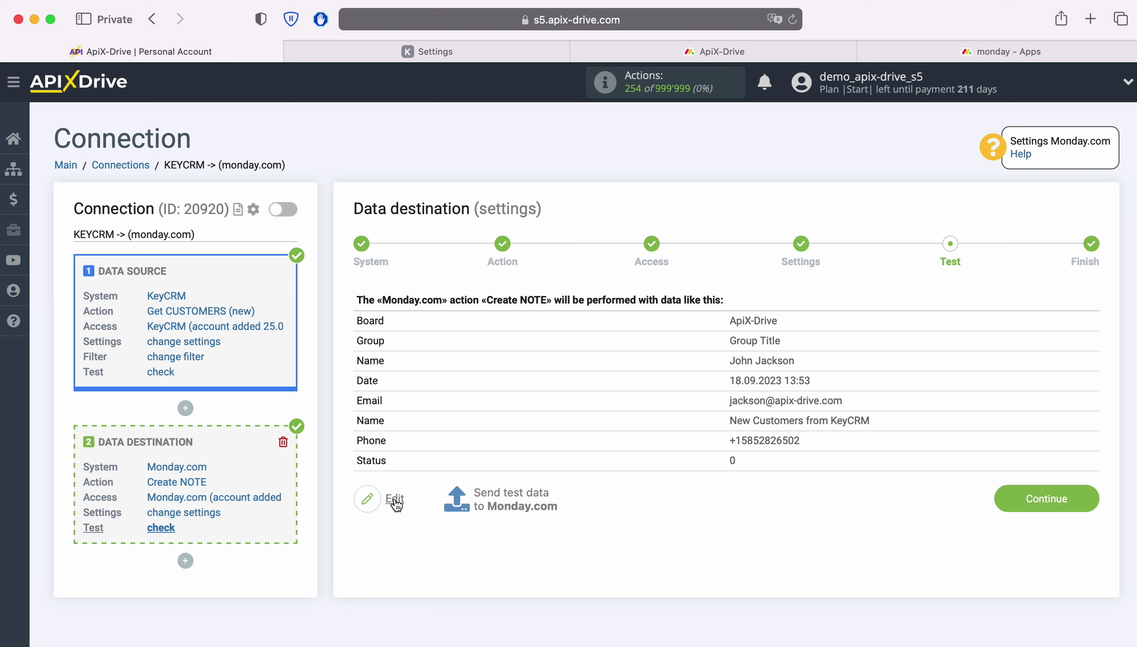
Step: Send the test data to Monday.com to create the test note
left_click(509, 499)
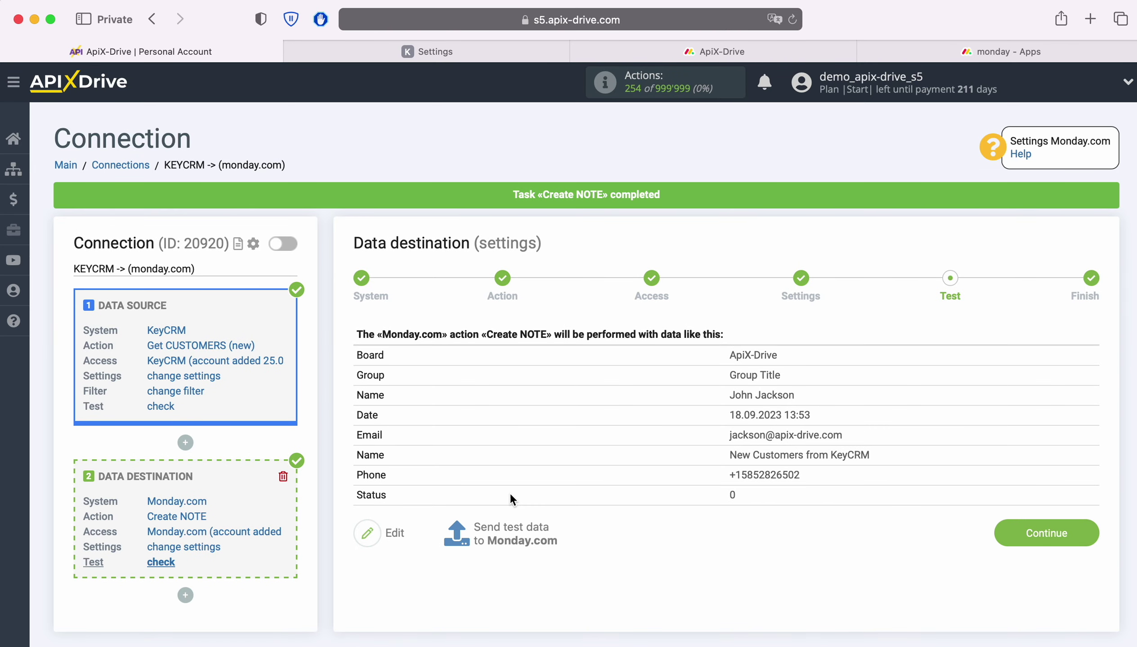
left_click(598, 47)
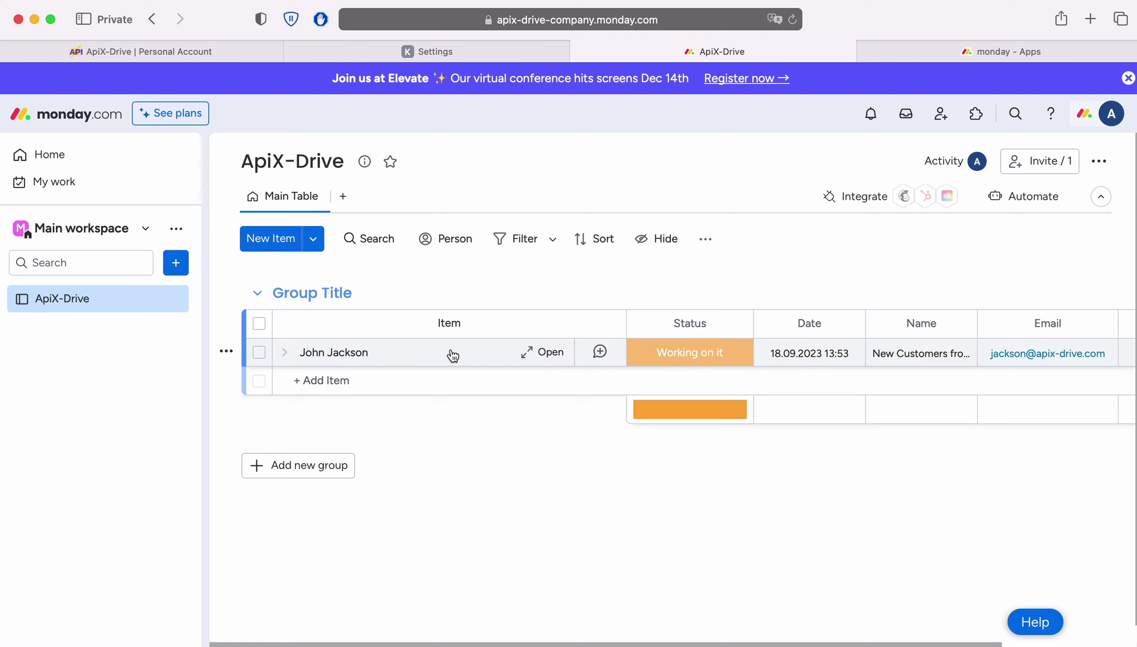
scroll(863, 354, "right", 5)
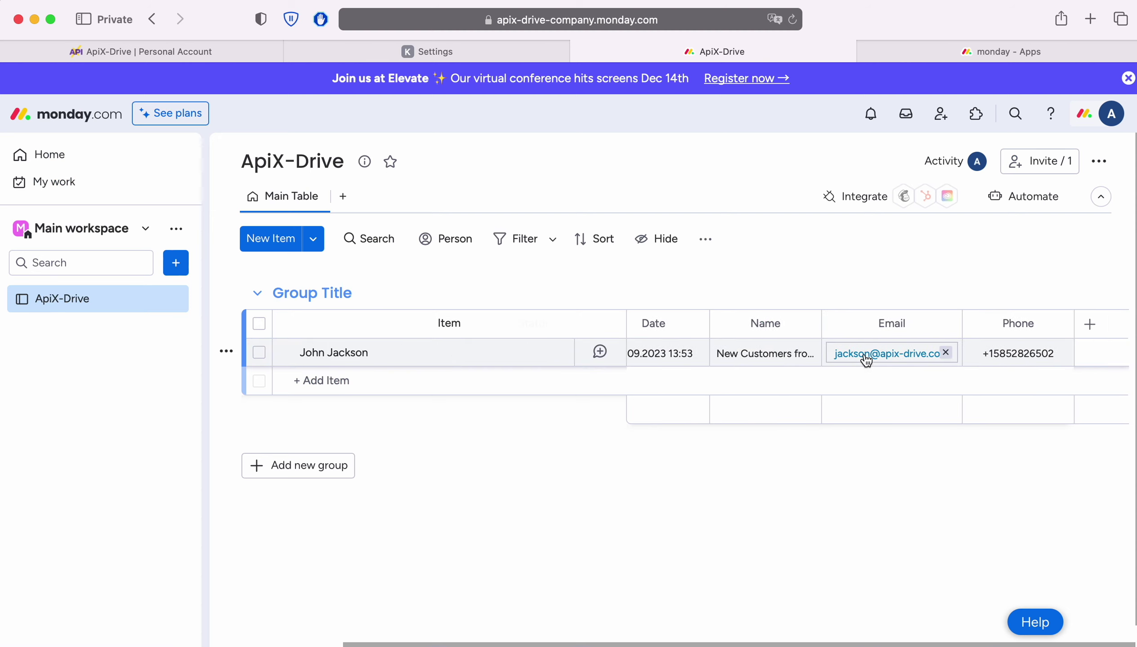
scroll(865, 361, "left", 5)
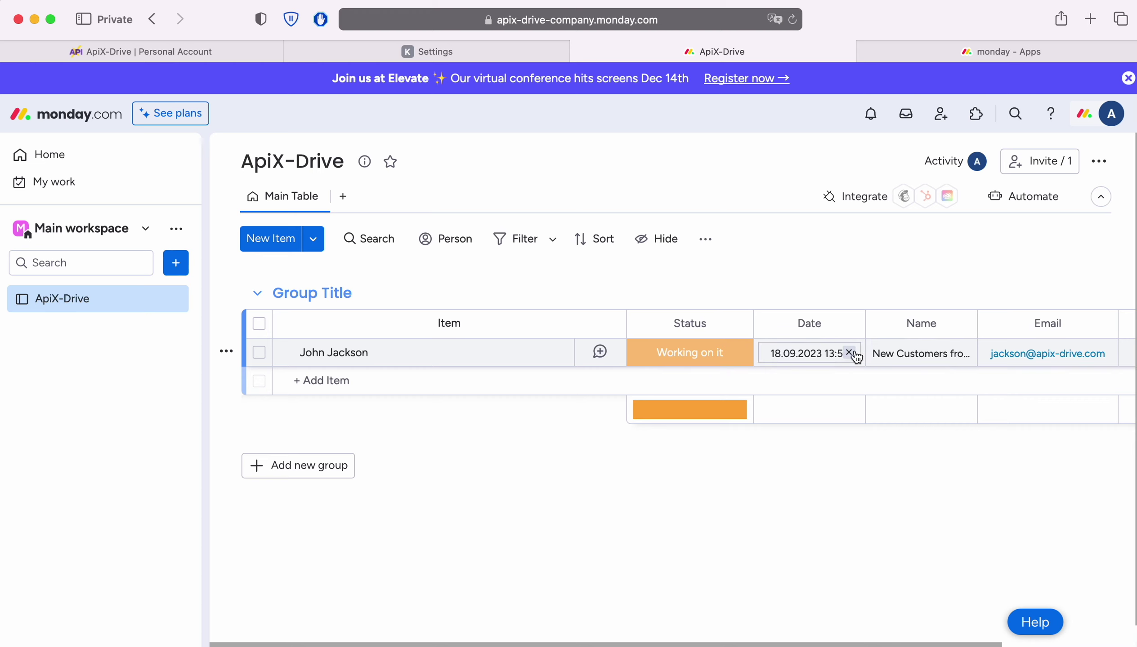
left_click(235, 51)
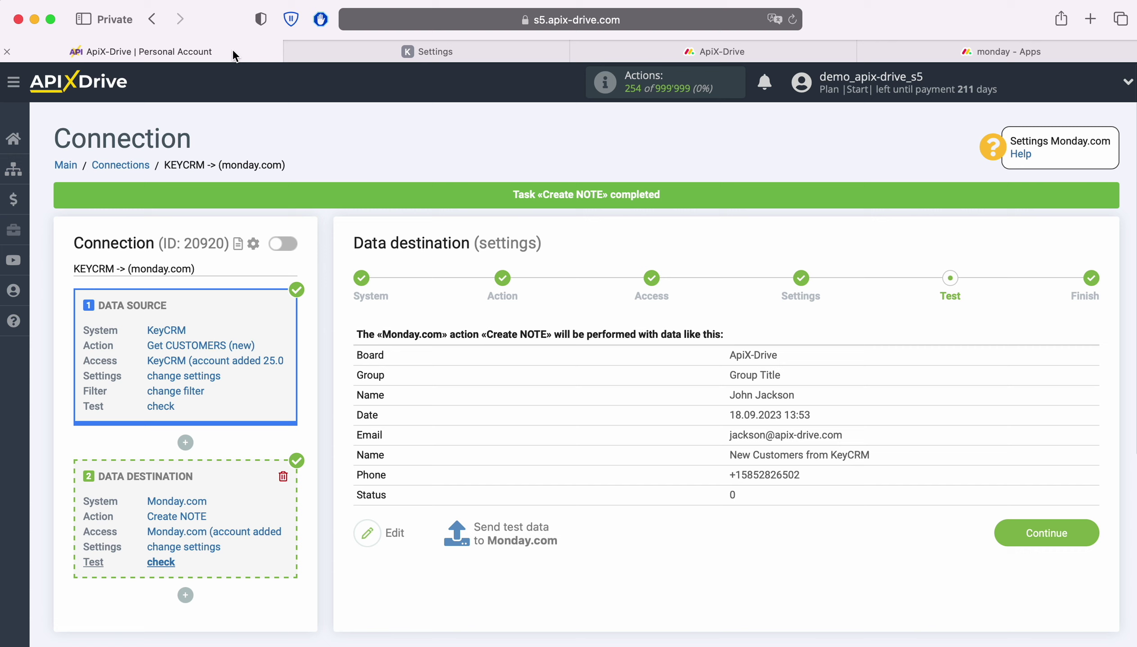
Step: Finish the destination setup, enable auto-update, and set the update interval to 5 minutes
left_click(1085, 532)
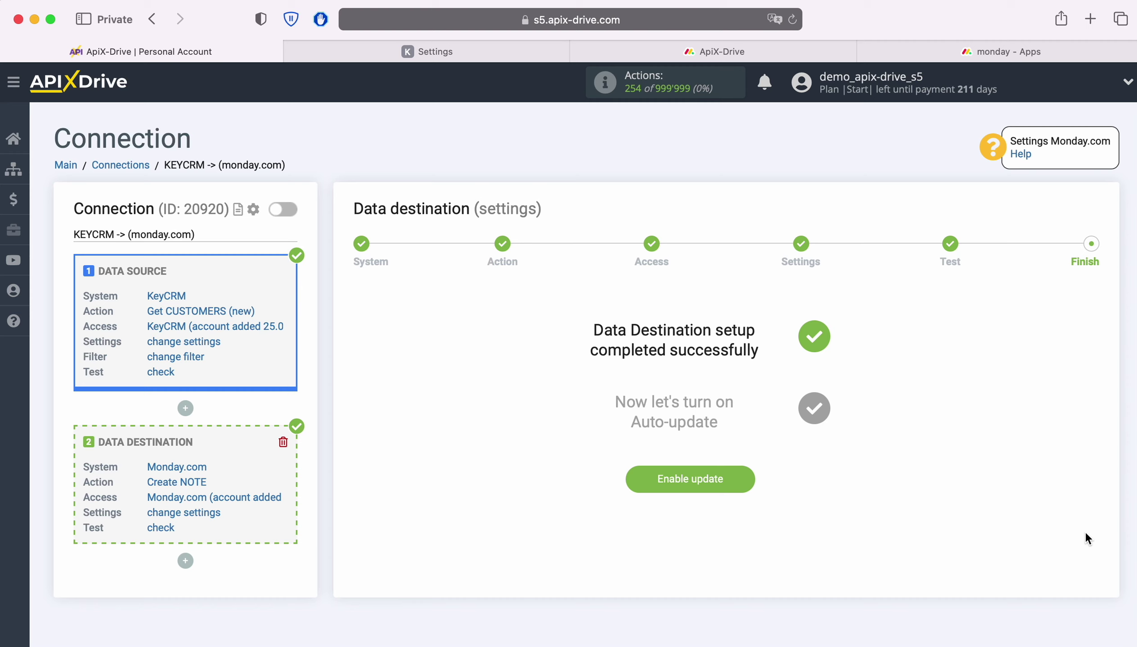
left_click(738, 477)
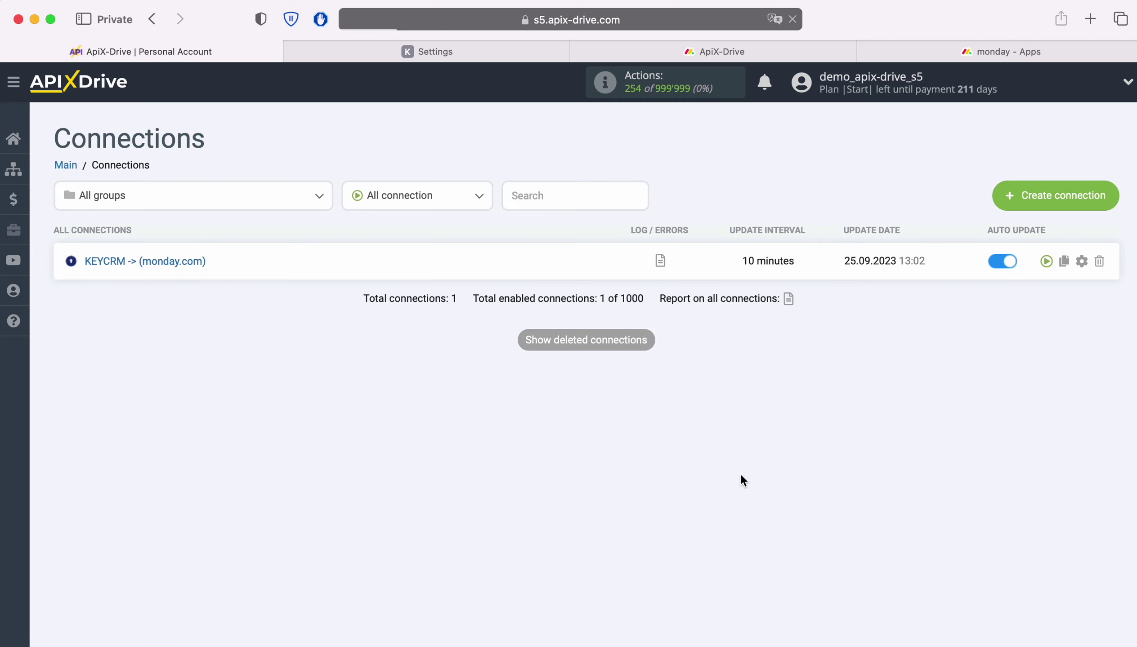
left_click(1081, 261)
left_click(618, 383)
left_click(567, 354)
left_click(620, 464)
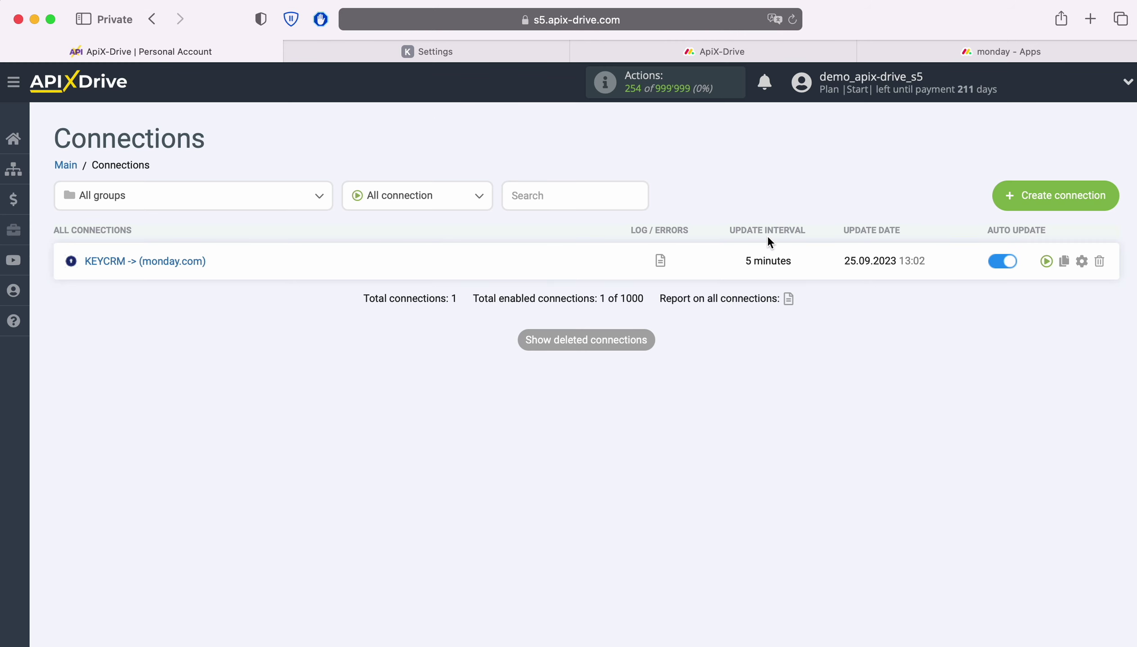